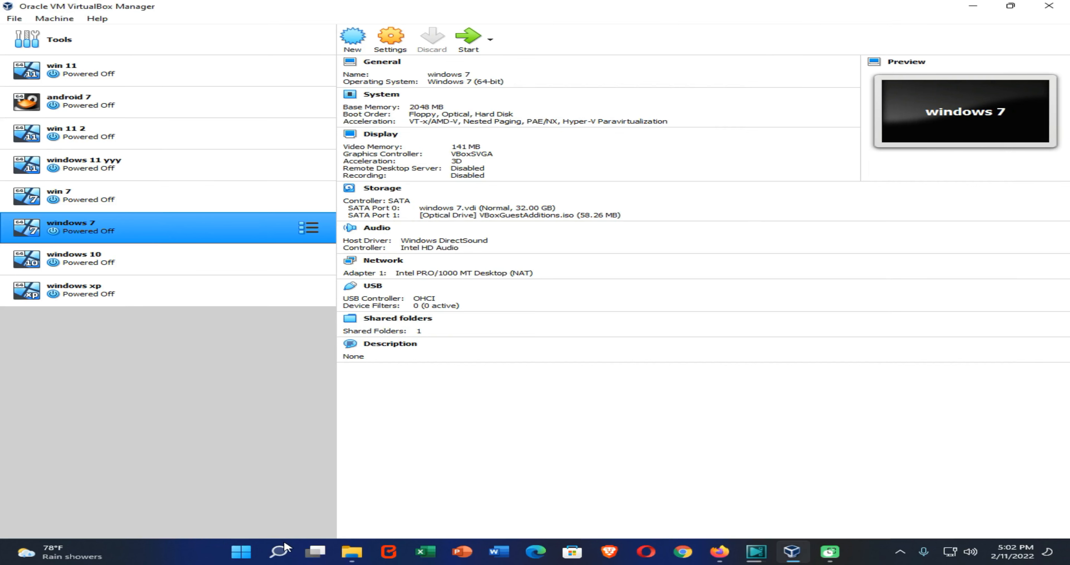
# Step: Open the Turn Windows features on or off dialog and close it without changes
pyautogui.click(285, 547)
pyautogui.write('featu')
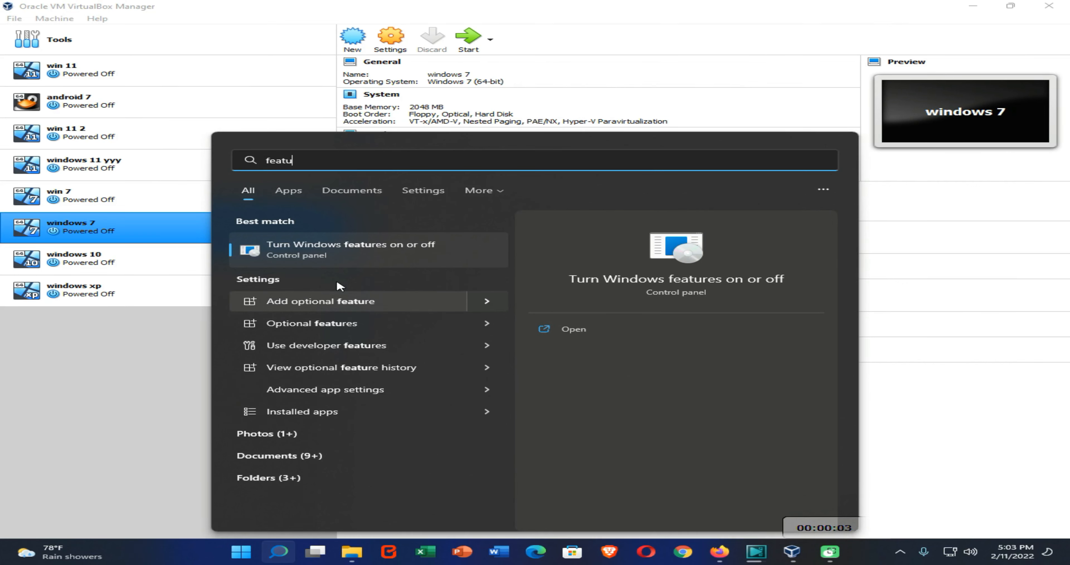
pyautogui.press('Return')
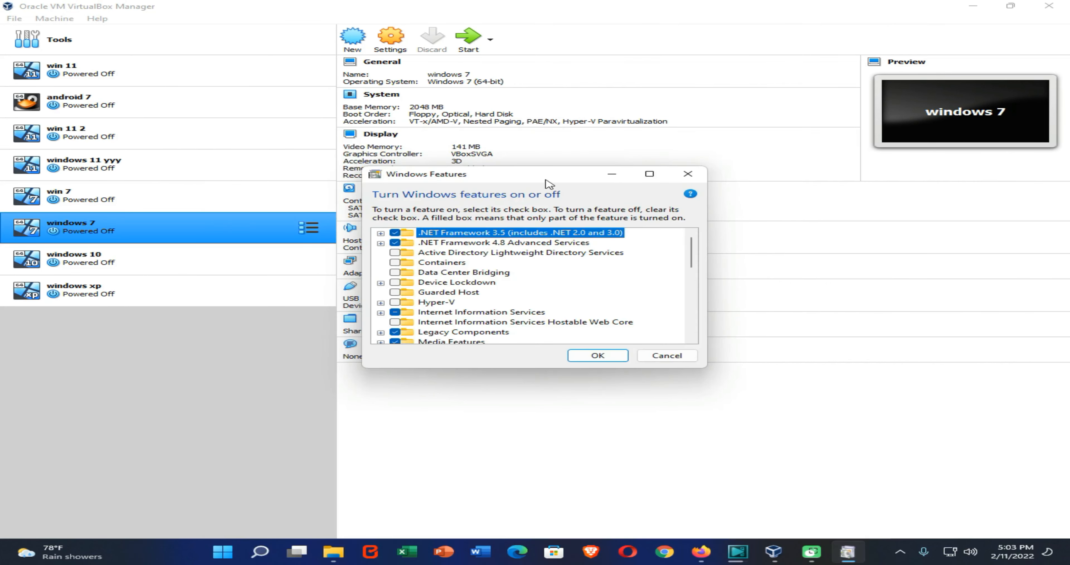
pyautogui.click(667, 355)
# Step: Start creating a new virtual machine named windows 8.1 with a Microsoft Windows 64-bit version
pyautogui.click(351, 38)
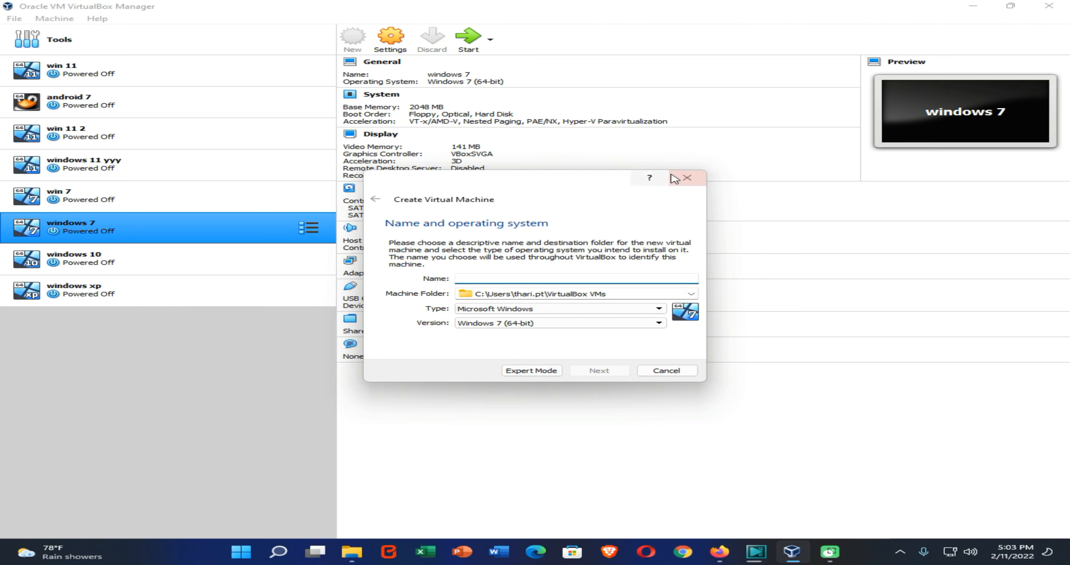
pyautogui.click(686, 178)
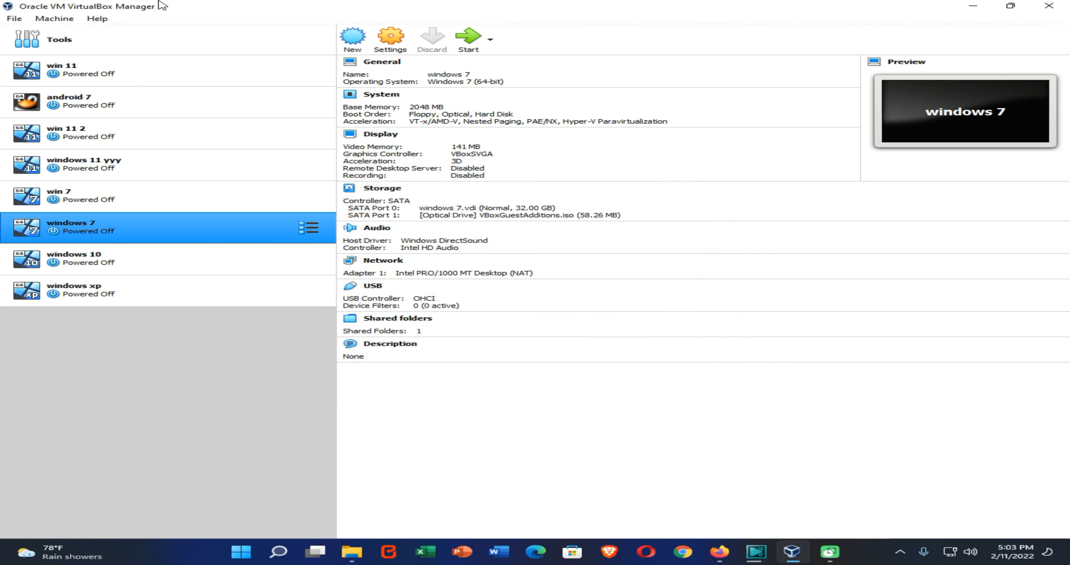
pyautogui.click(354, 38)
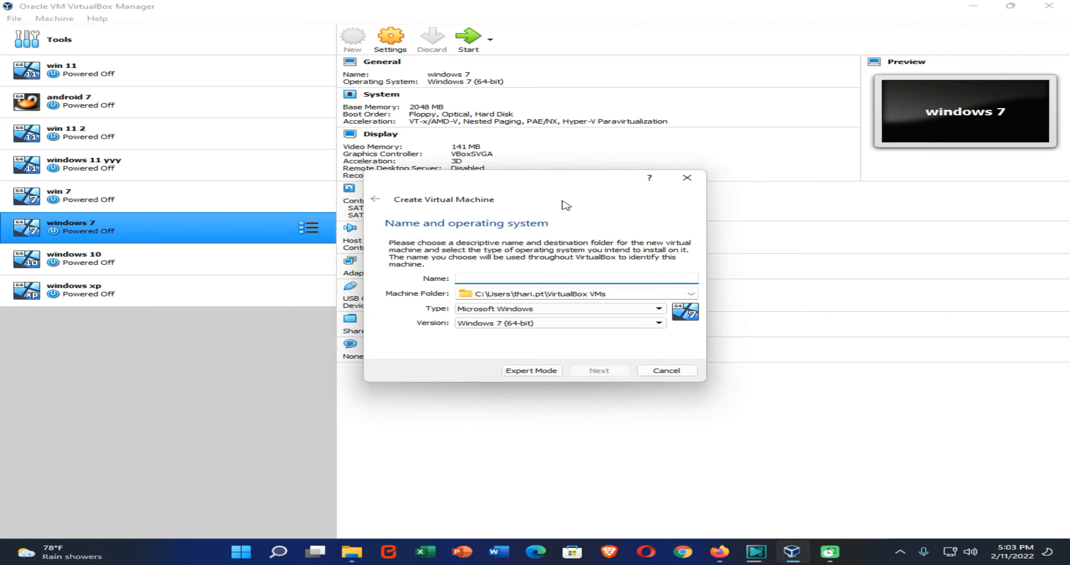
pyautogui.write('wi')
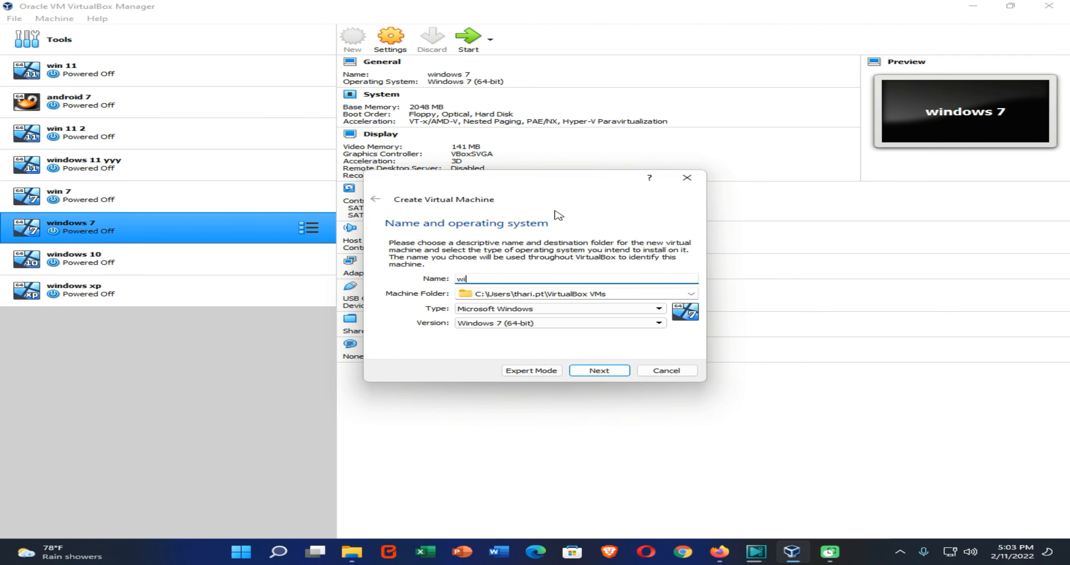
pyautogui.write('ndows 8')
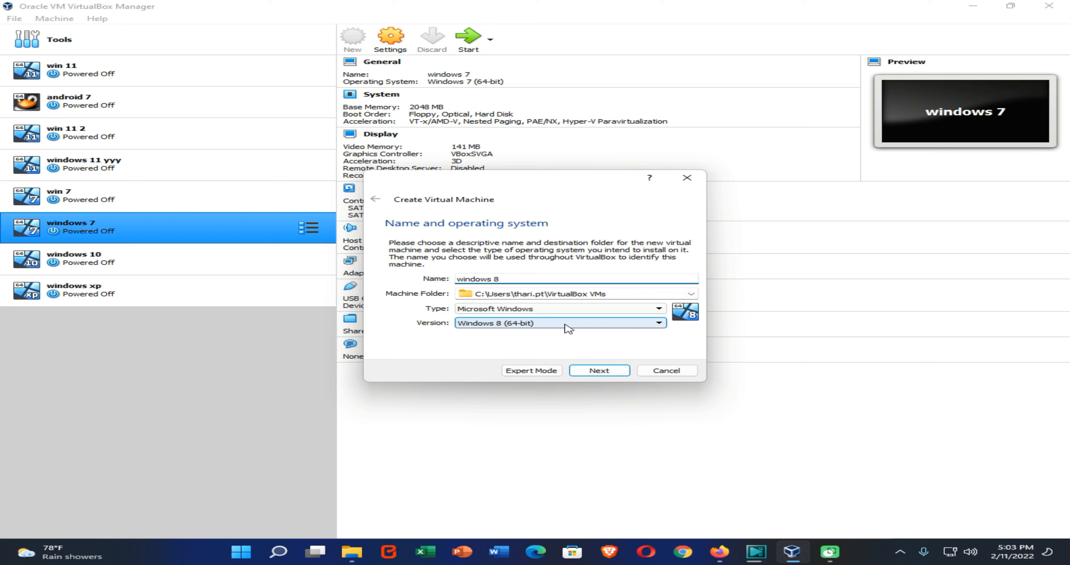
pyautogui.click(621, 374)
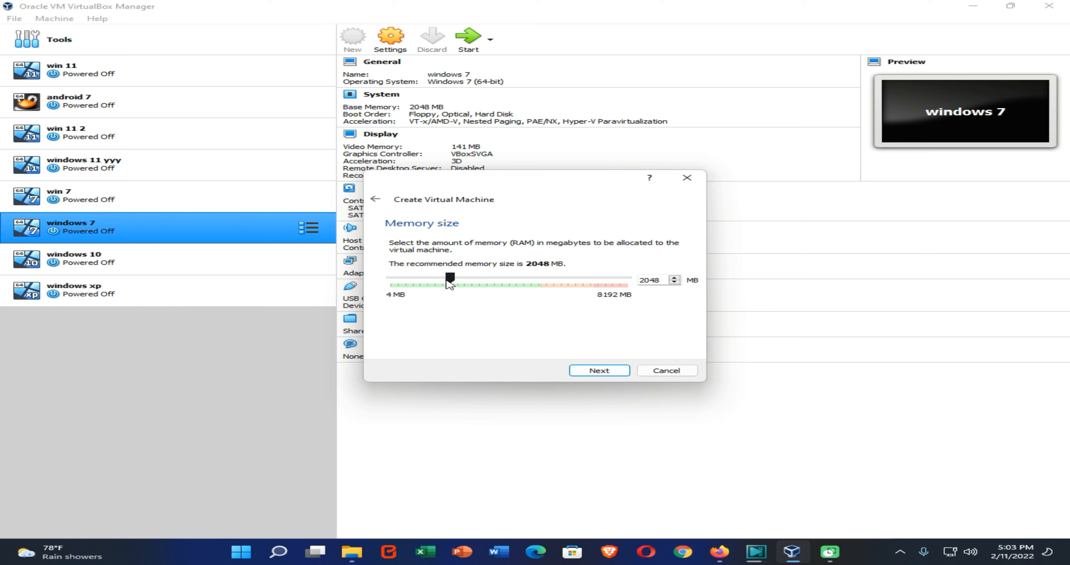
# Step: Allocate about 3794 MB of memory to the new machine
pyautogui.moveTo(447, 280); pyautogui.dragTo(486, 279)
pyautogui.click(589, 371)
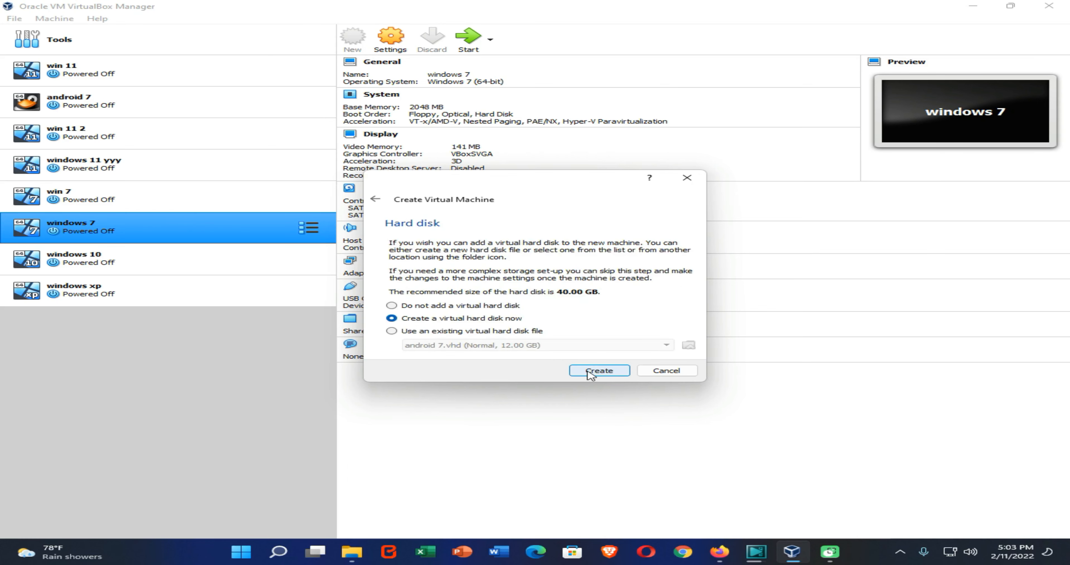
# Step: Create a dynamically allocated 40 GB VDI virtual hard disk for the machine
pyautogui.click(591, 371)
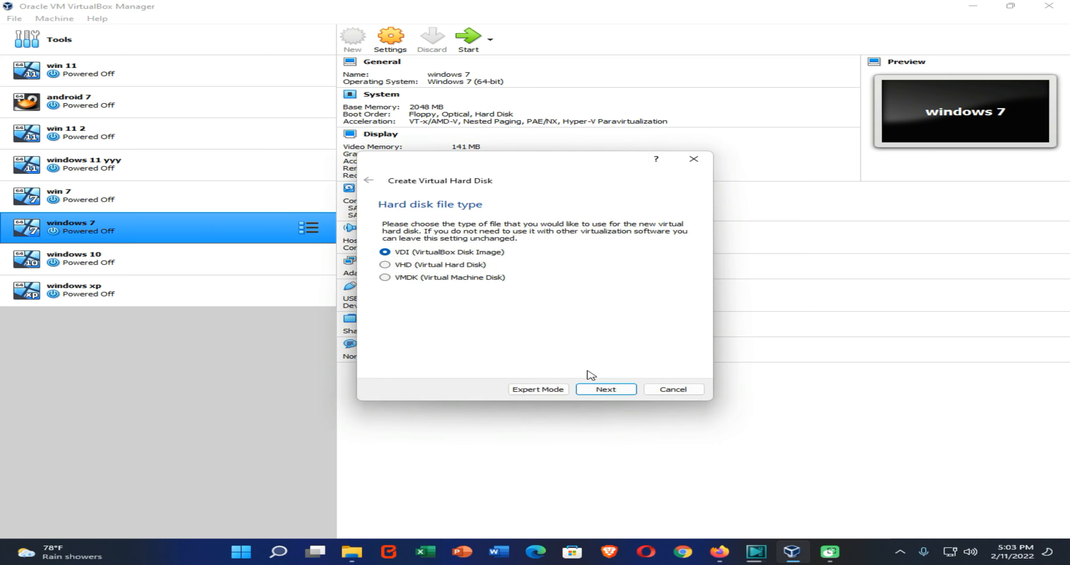
pyautogui.click(605, 390)
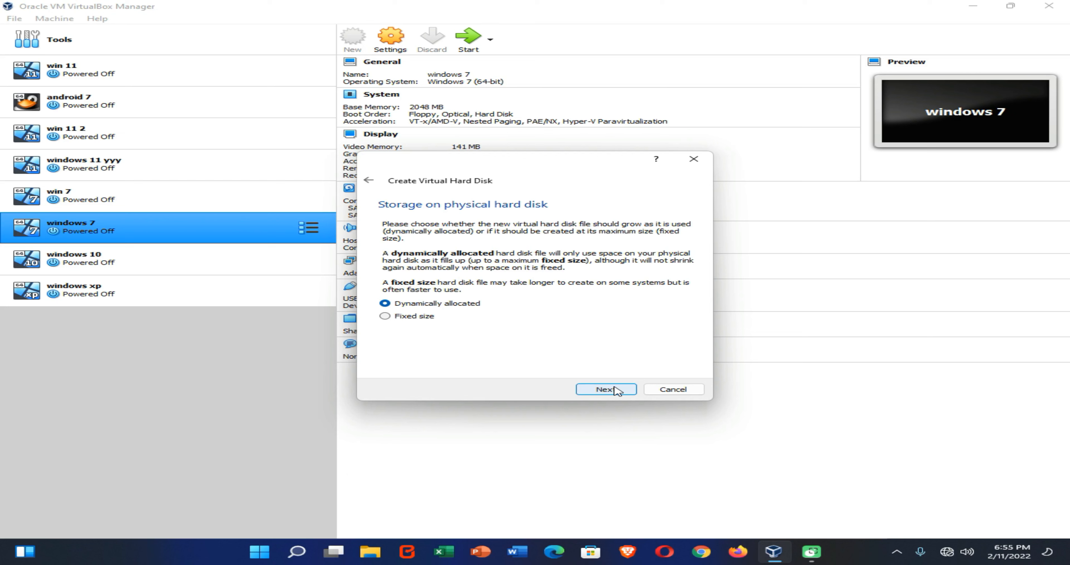
pyautogui.click(616, 390)
pyautogui.click(608, 389)
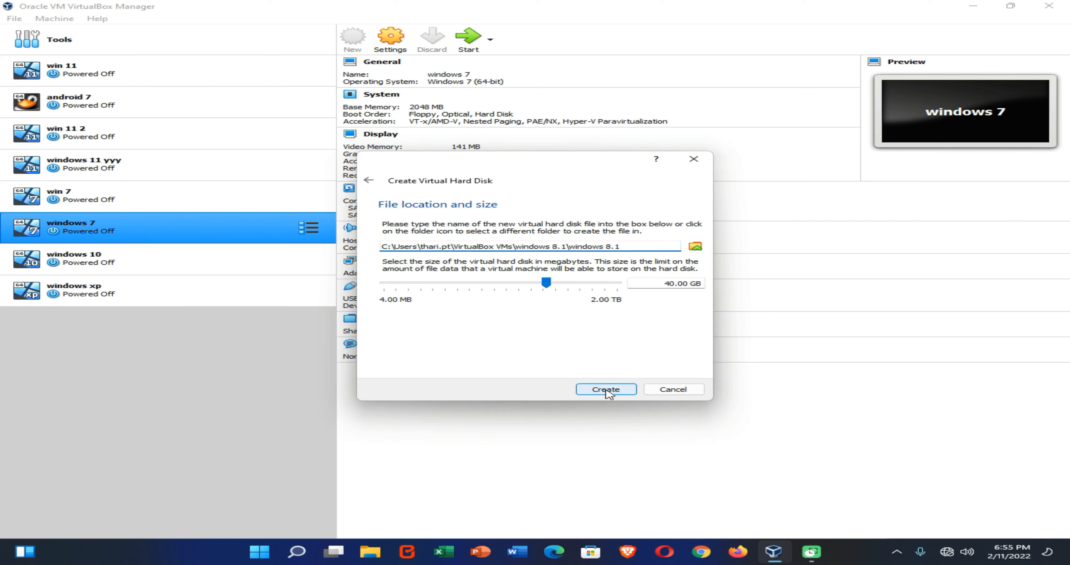
pyautogui.click(607, 390)
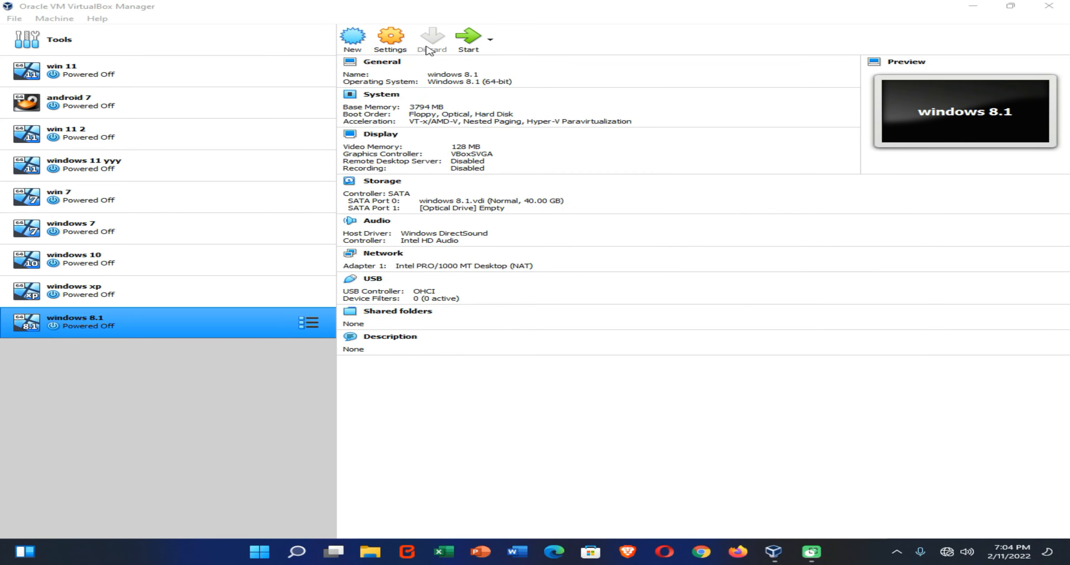
# Step: In the machine's system settings, set the processor count to 2 and enable PAE/NX
pyautogui.click(395, 40)
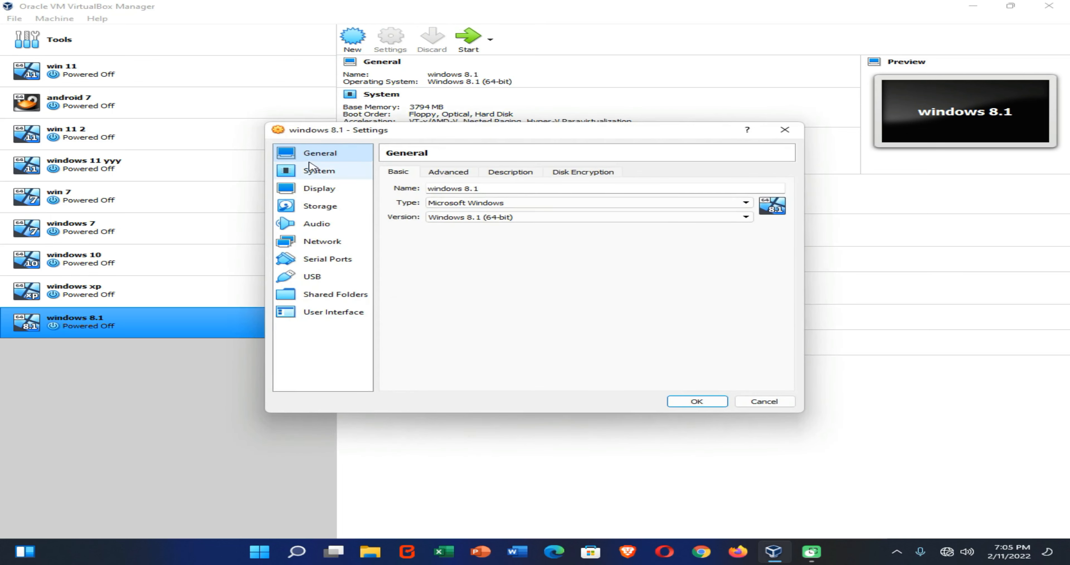
pyautogui.click(302, 174)
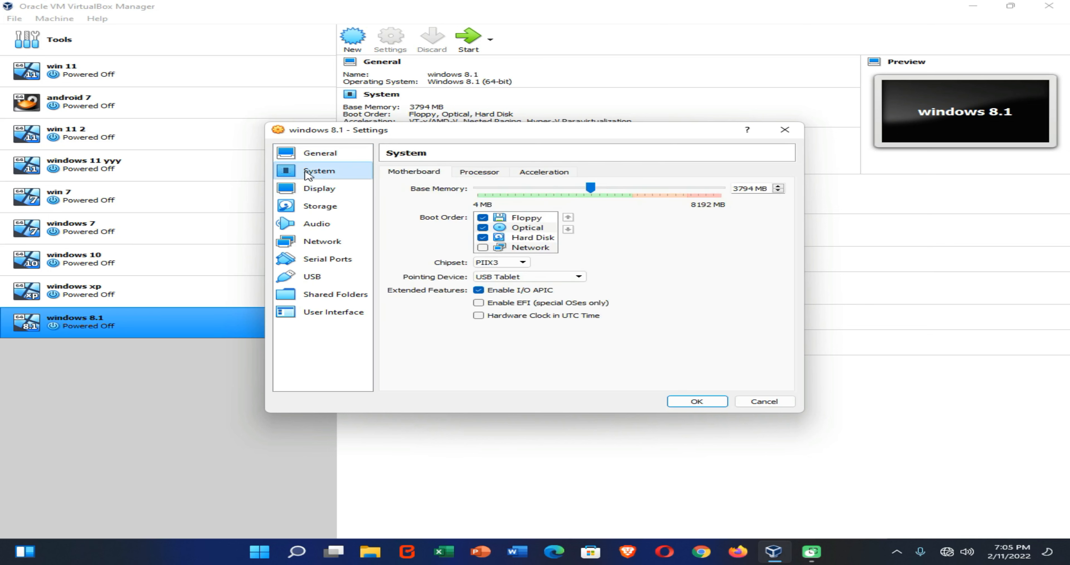
pyautogui.click(479, 172)
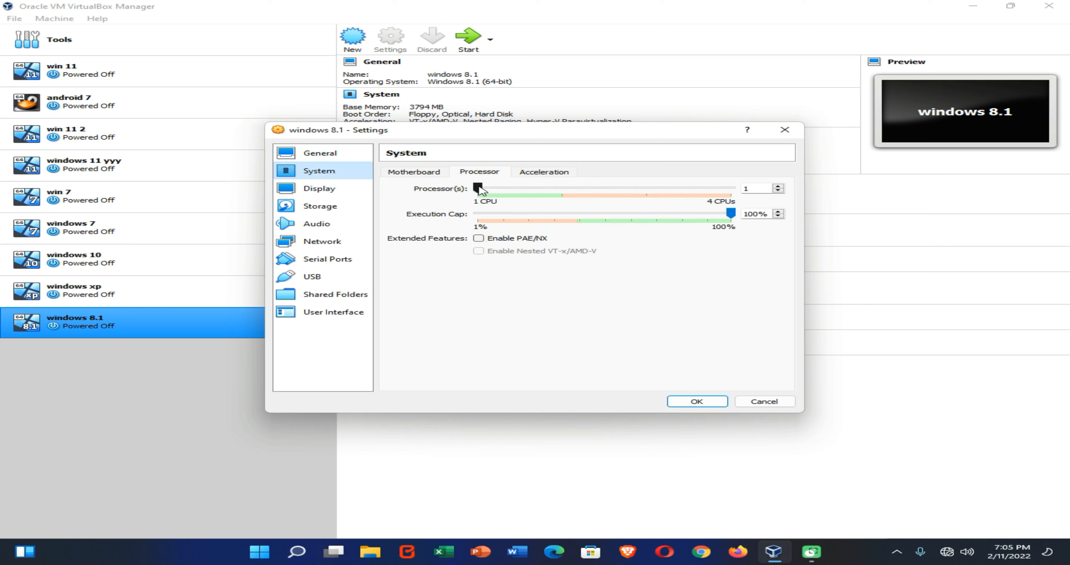
pyautogui.moveTo(476, 190); pyautogui.dragTo(536, 191)
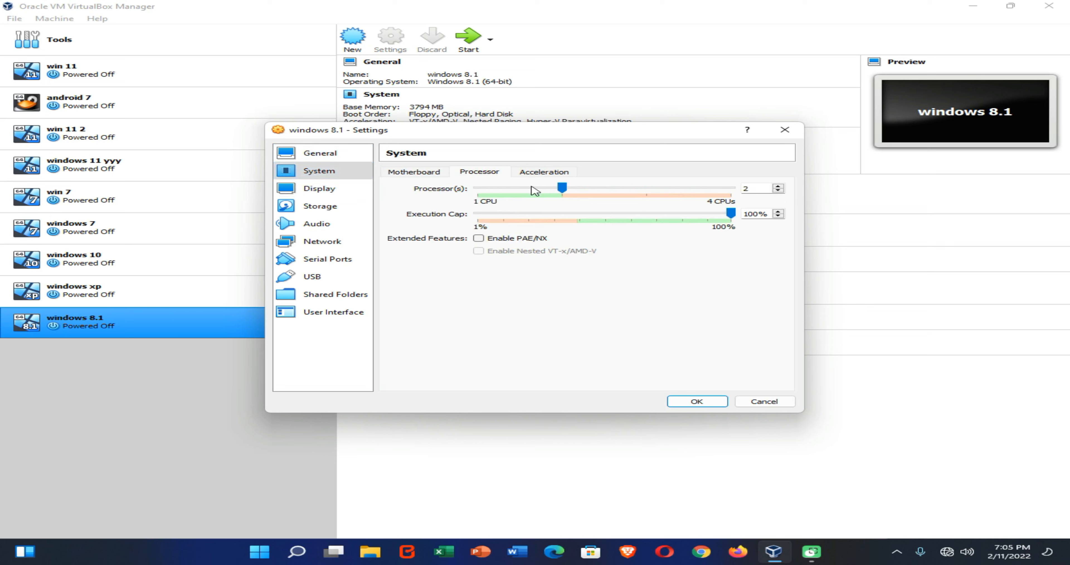
pyautogui.click(497, 240)
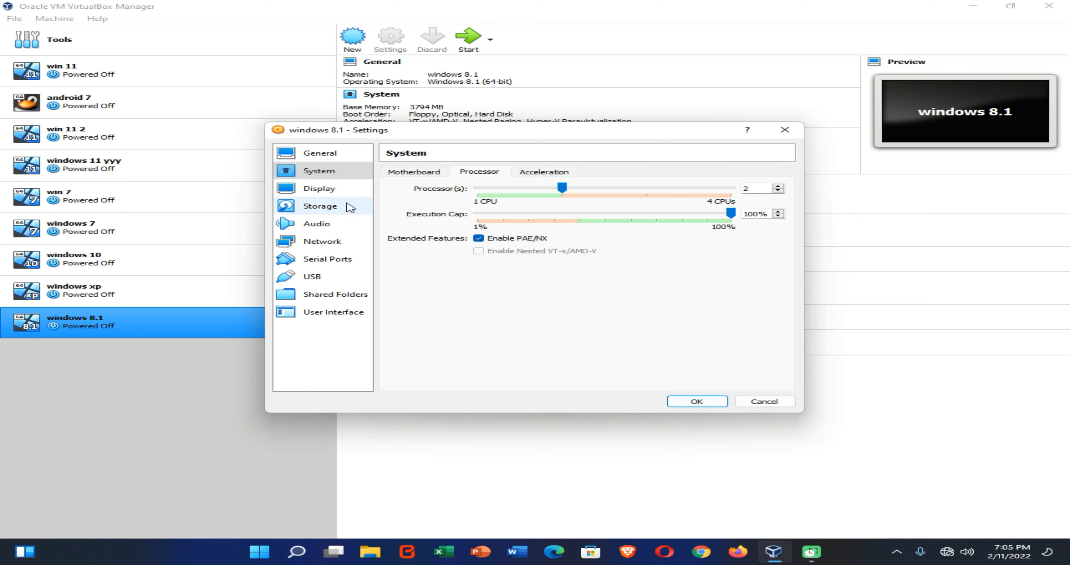
# Step: Enable 3D acceleration and set the video memory to 256 MB in the display settings
pyautogui.click(321, 189)
pyautogui.click(478, 281)
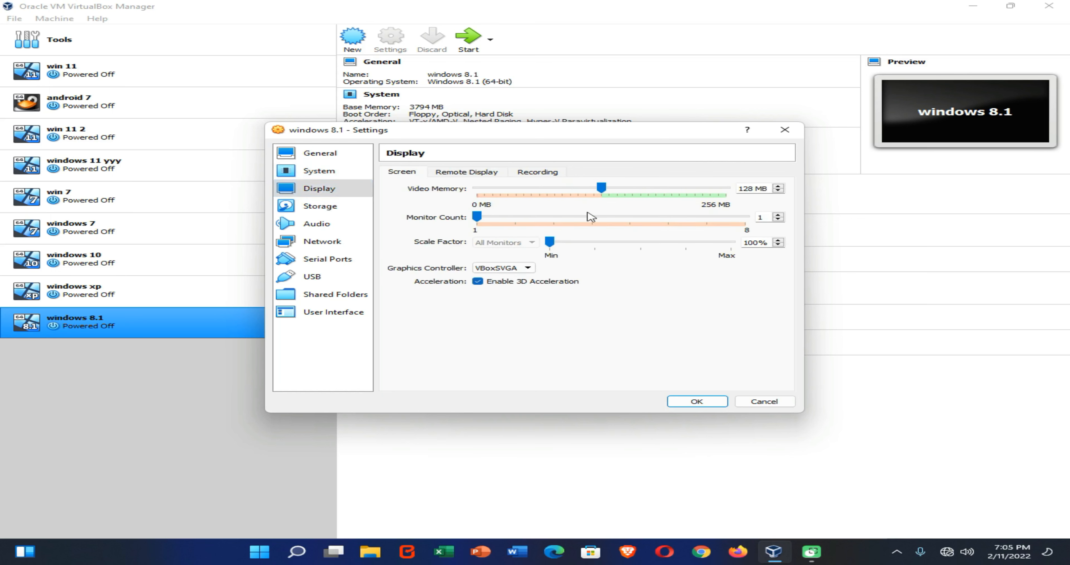
pyautogui.moveTo(601, 188); pyautogui.dragTo(792, 188)
# Step: Attach the 9600.16384.WINBLUE_RTM ISO from Downloads to the empty optical drive and mark it Live CD/DVD
pyautogui.click(337, 207)
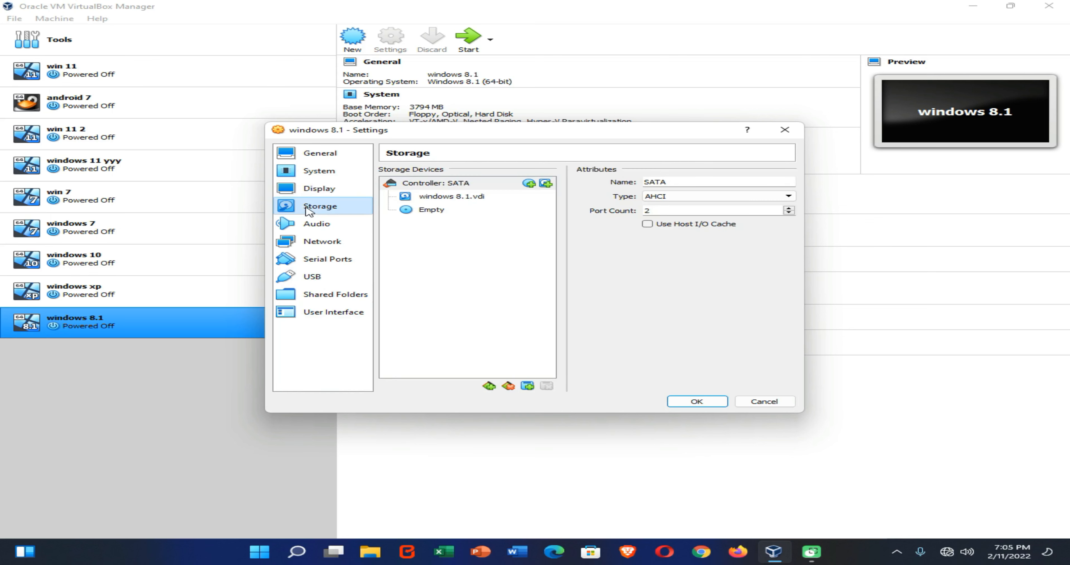
pyautogui.click(436, 213)
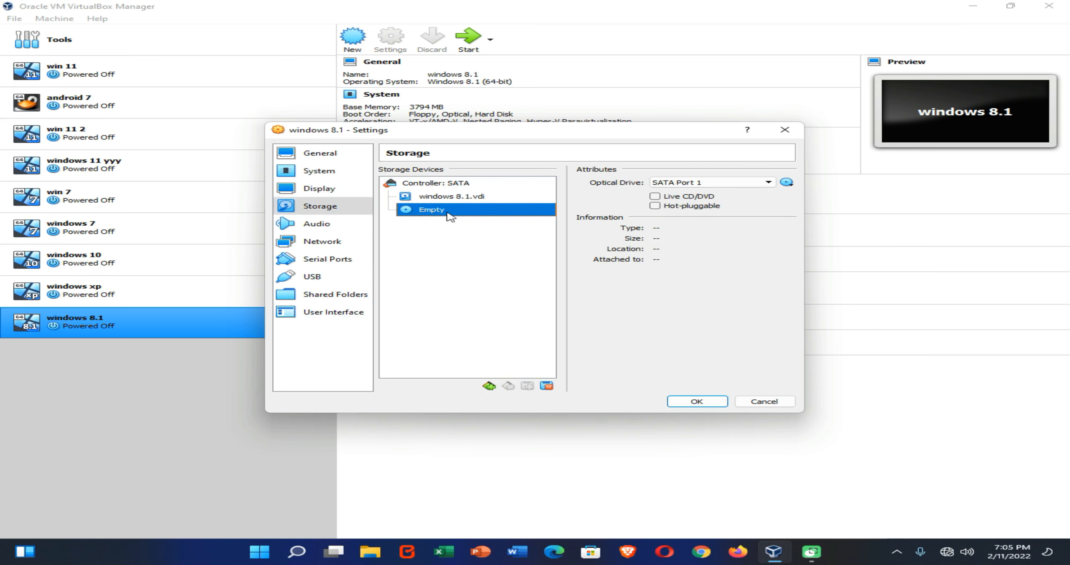
pyautogui.click(787, 184)
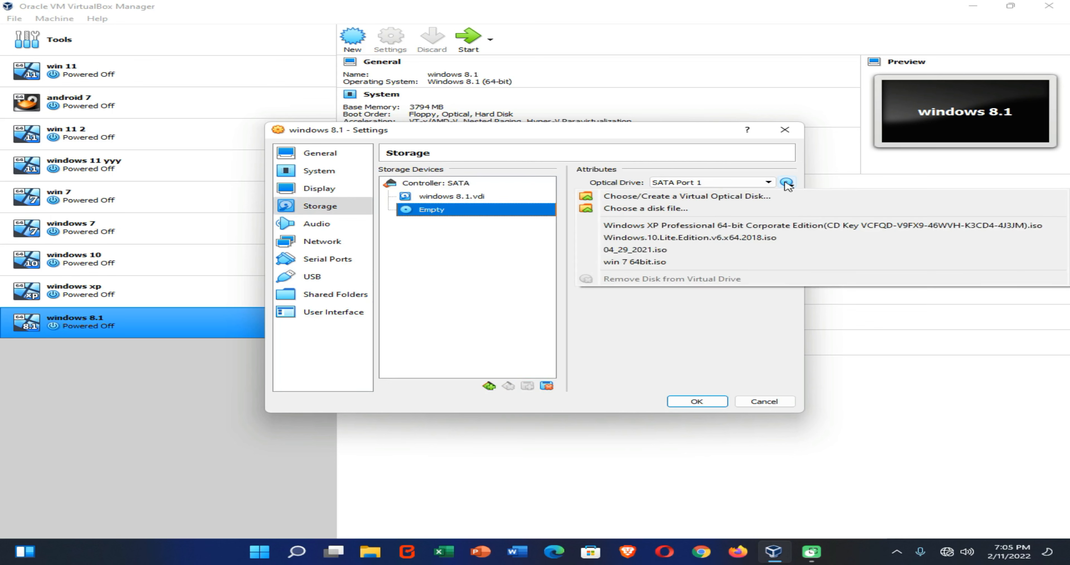
pyautogui.click(655, 210)
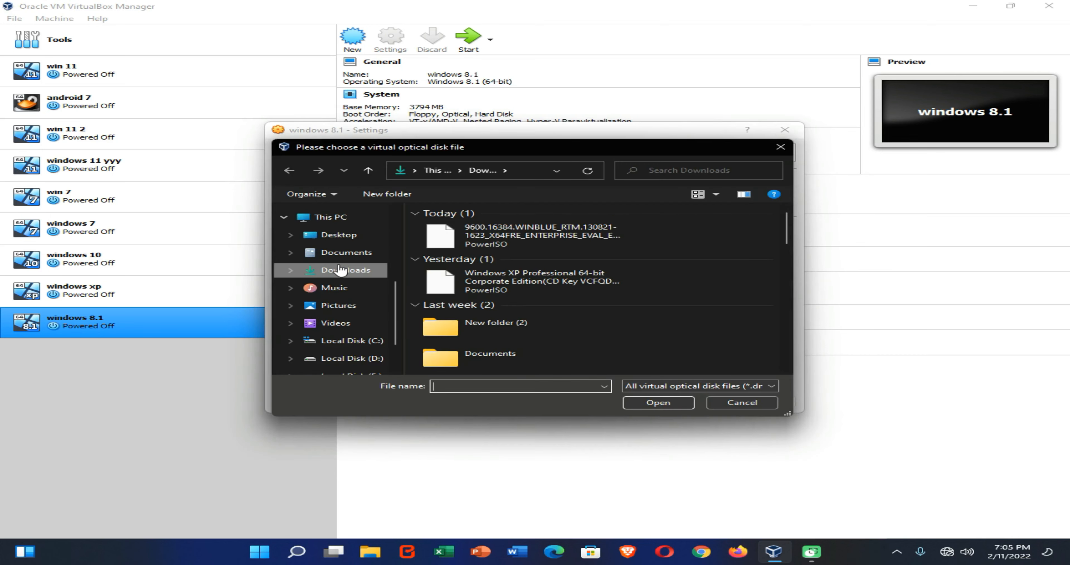
pyautogui.click(508, 240)
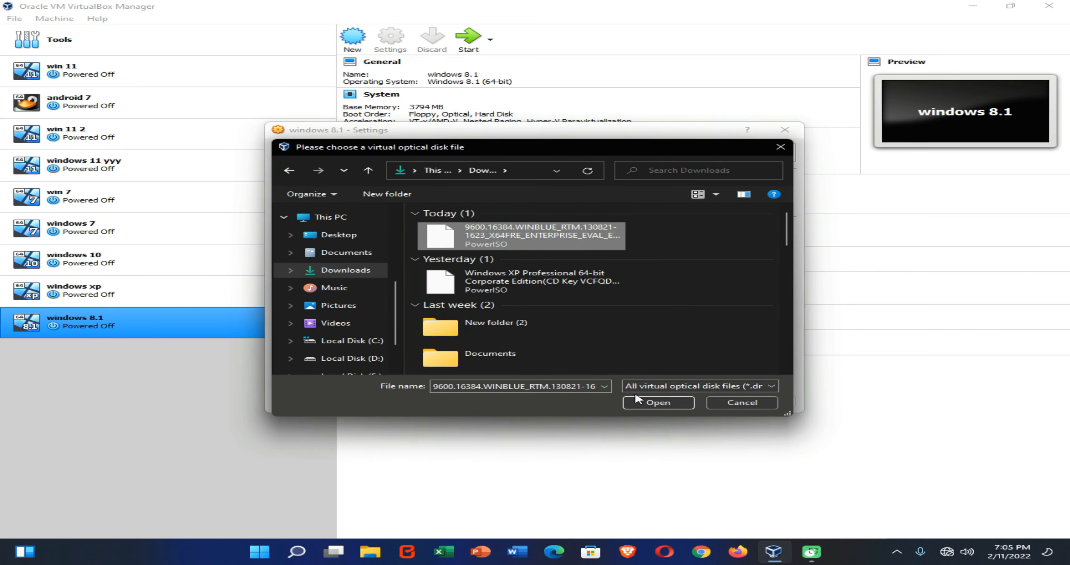
pyautogui.click(649, 404)
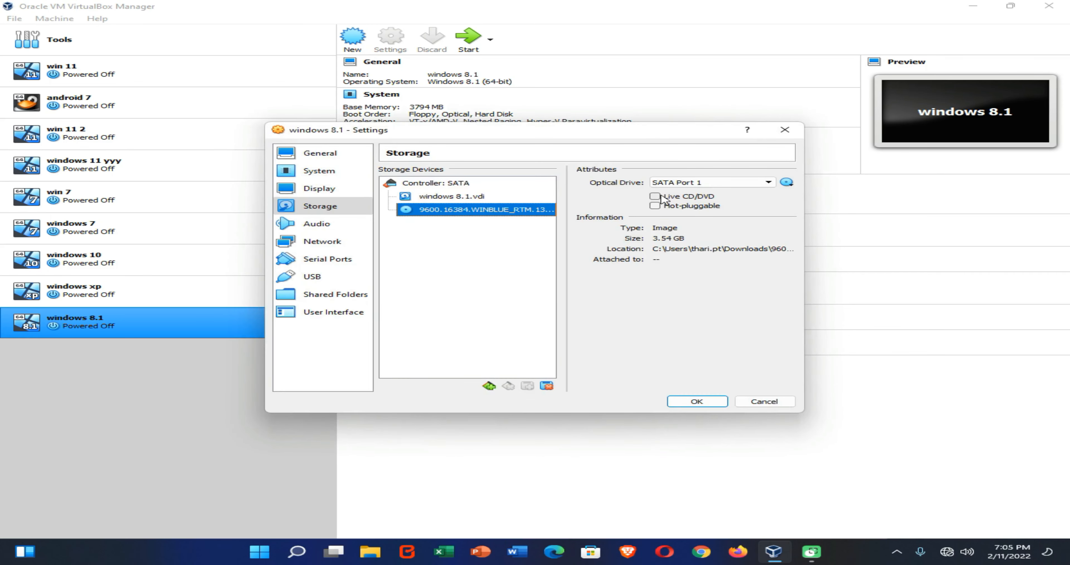
pyautogui.click(661, 198)
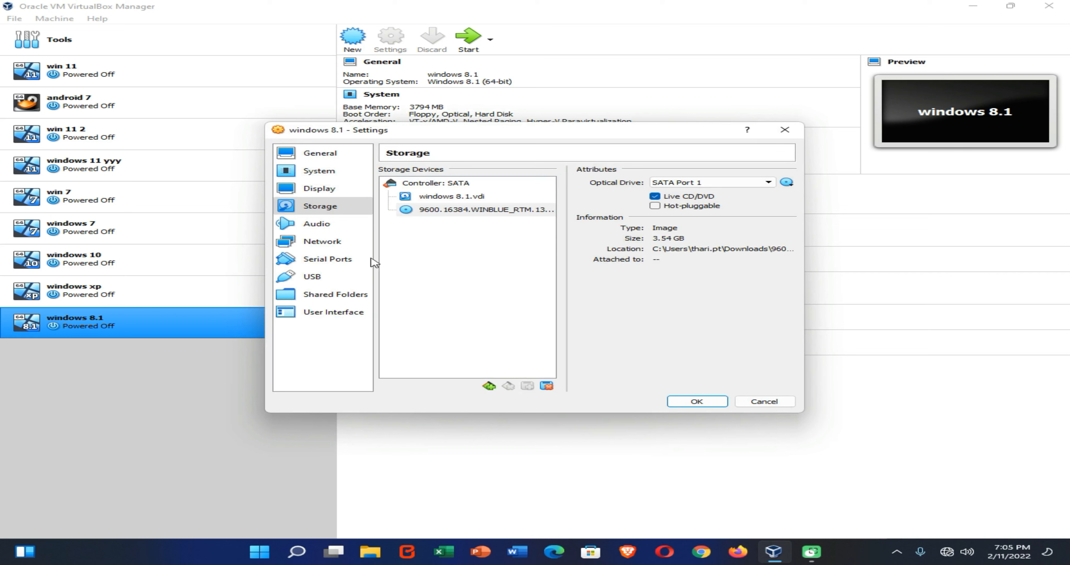
# Step: Add a new shared folder for the machine, browsing to the vbox folder on Local Disk D: as its path
pyautogui.click(318, 293)
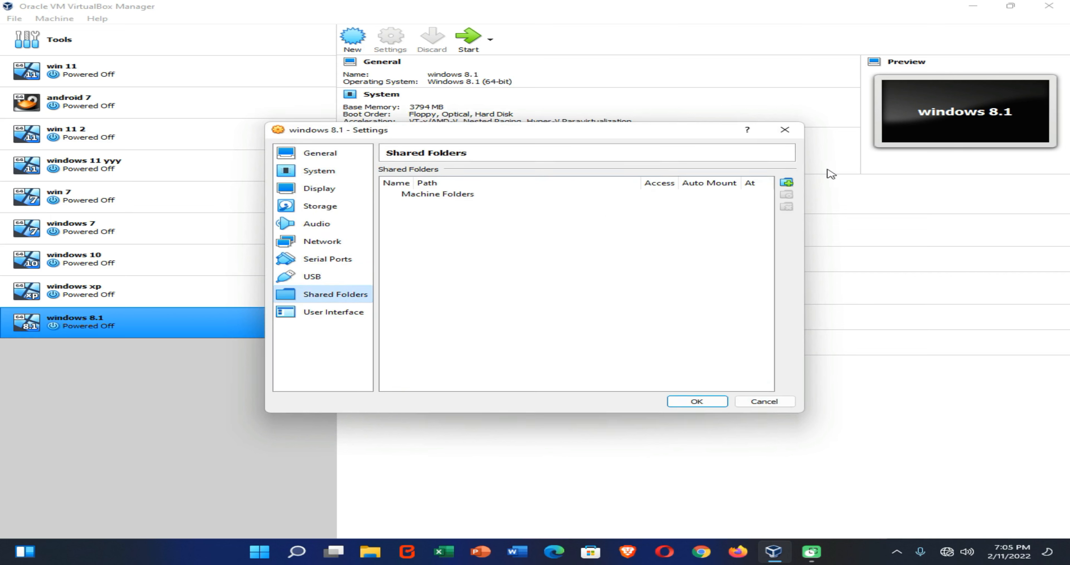
pyautogui.click(793, 183)
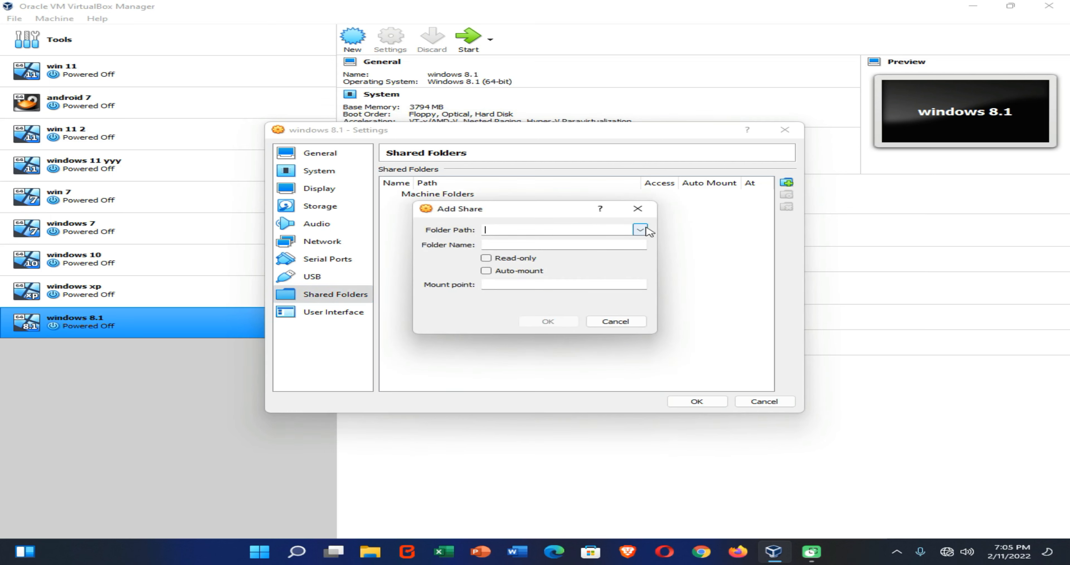
pyautogui.click(640, 229)
pyautogui.click(581, 249)
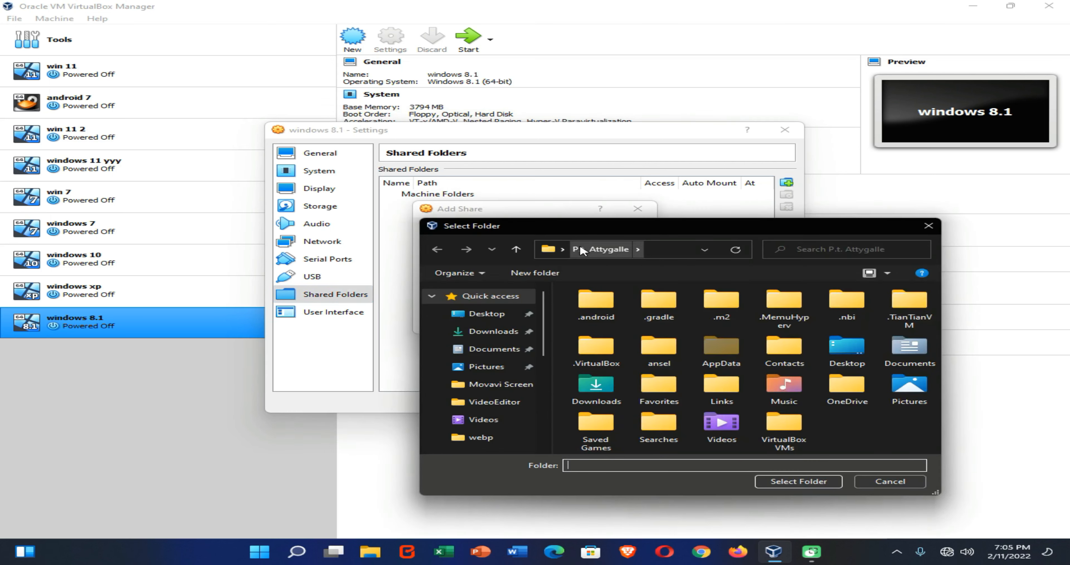
pyautogui.click(492, 337)
pyautogui.scroll(-3, 473, 392)
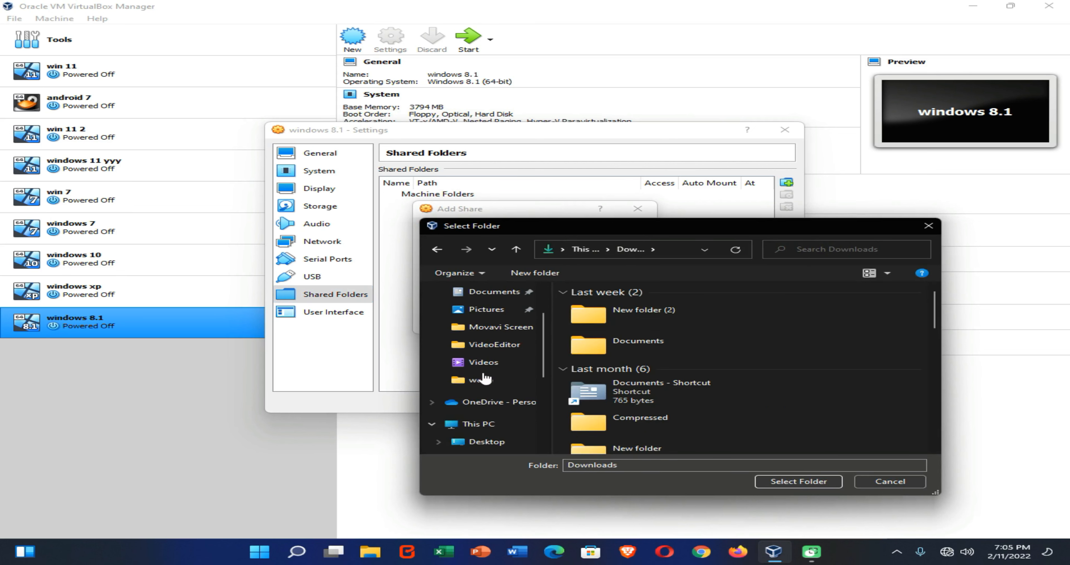
pyautogui.click(478, 389)
pyautogui.scroll(-3, 676, 429)
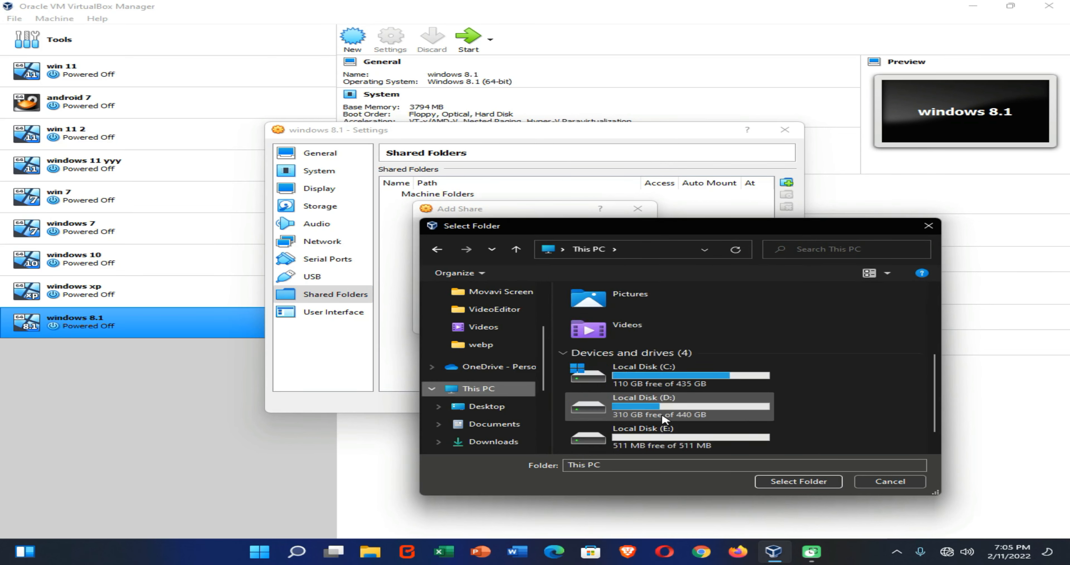
pyautogui.scroll(2, 676, 410)
pyautogui.scroll(2, 657, 394)
pyautogui.scroll(-4, 644, 387)
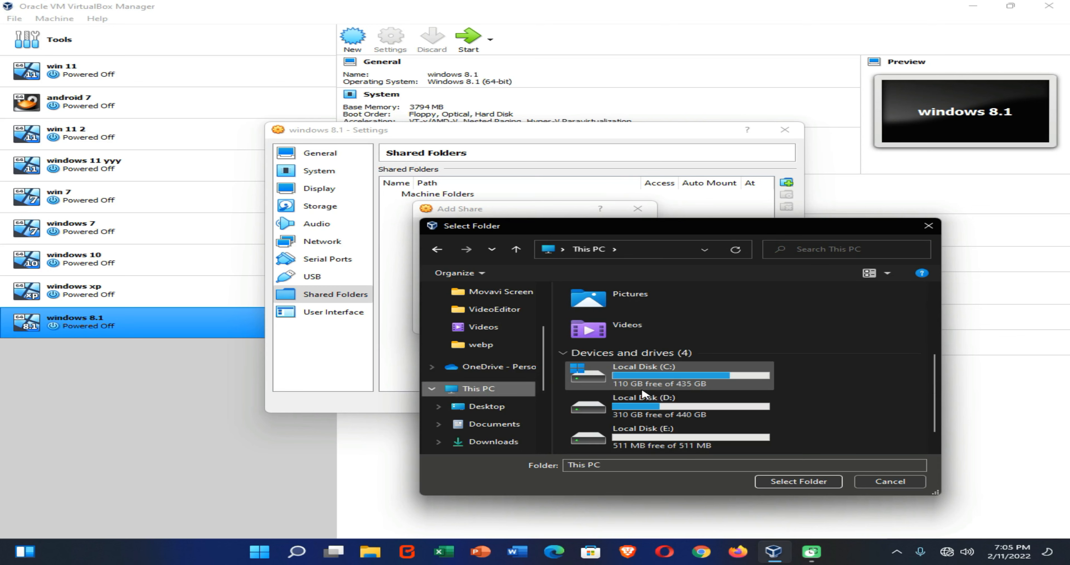
pyautogui.doubleClick(634, 405)
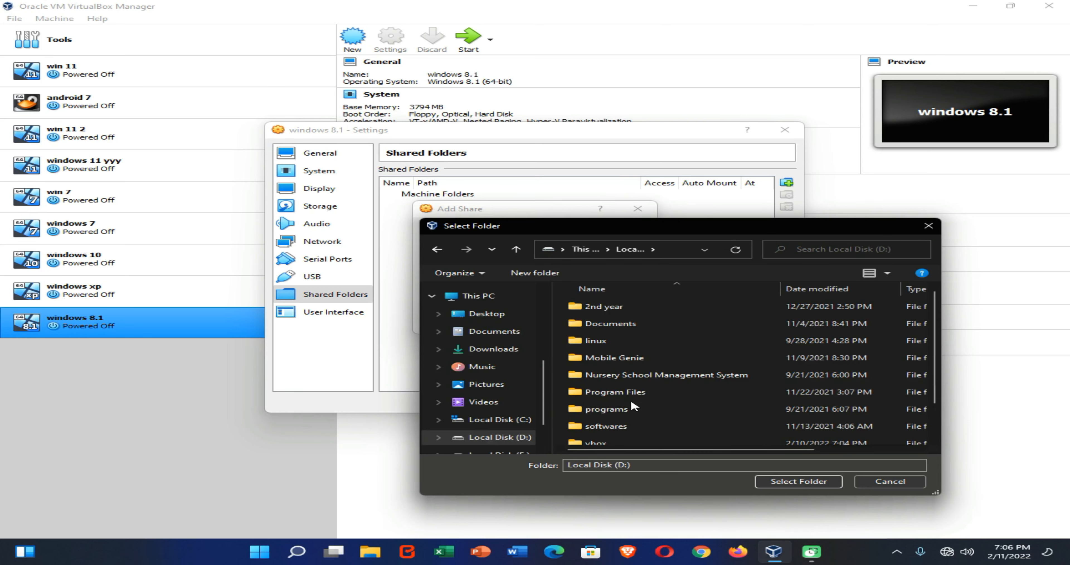
pyautogui.scroll(-1, 623, 407)
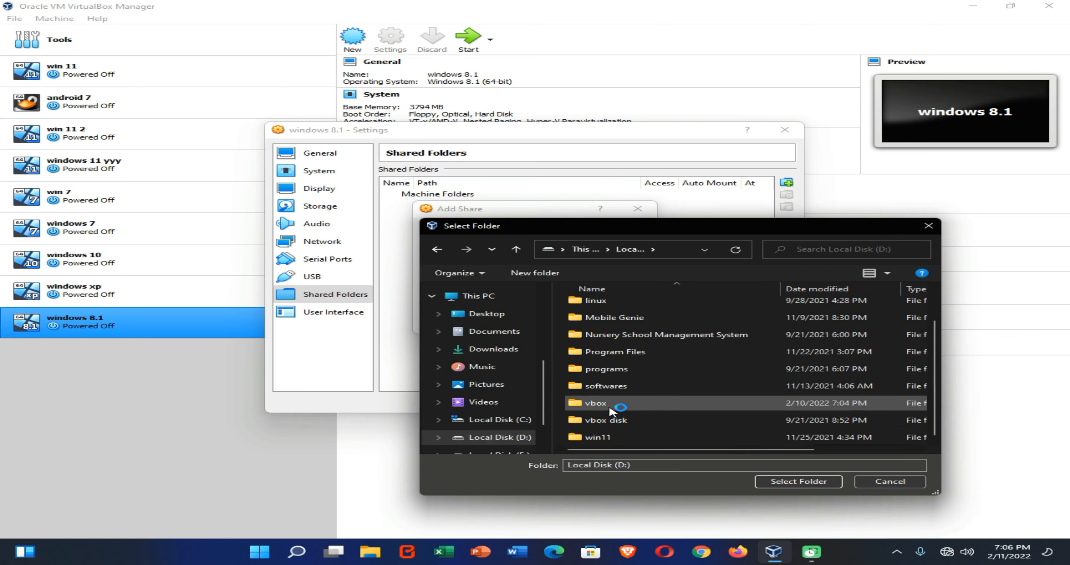
pyautogui.click(612, 408)
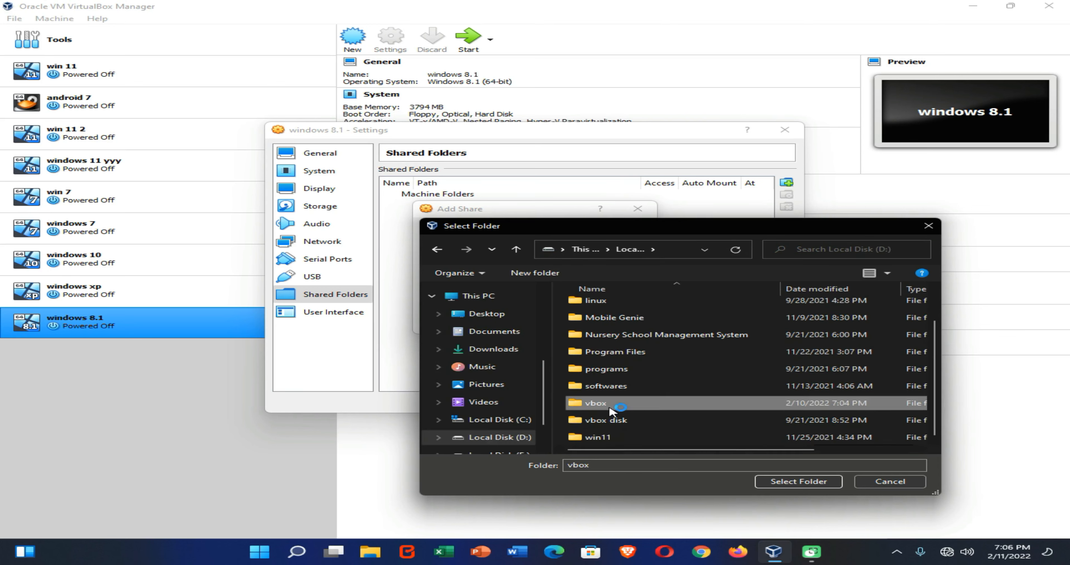
pyautogui.click(782, 482)
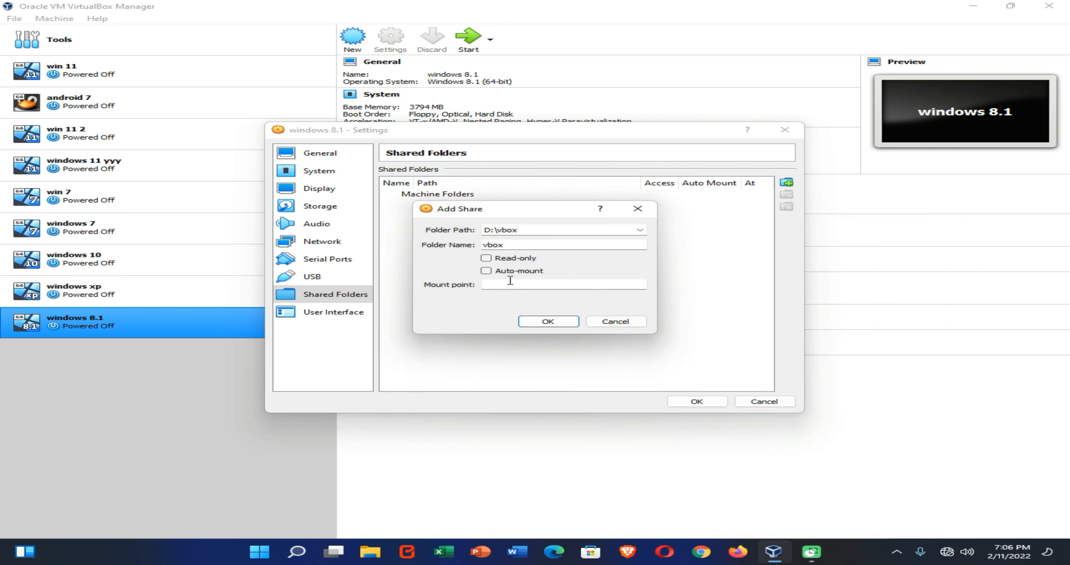
# Step: Enable auto-mount for the vbox share and save the machine's settings
pyautogui.click(496, 272)
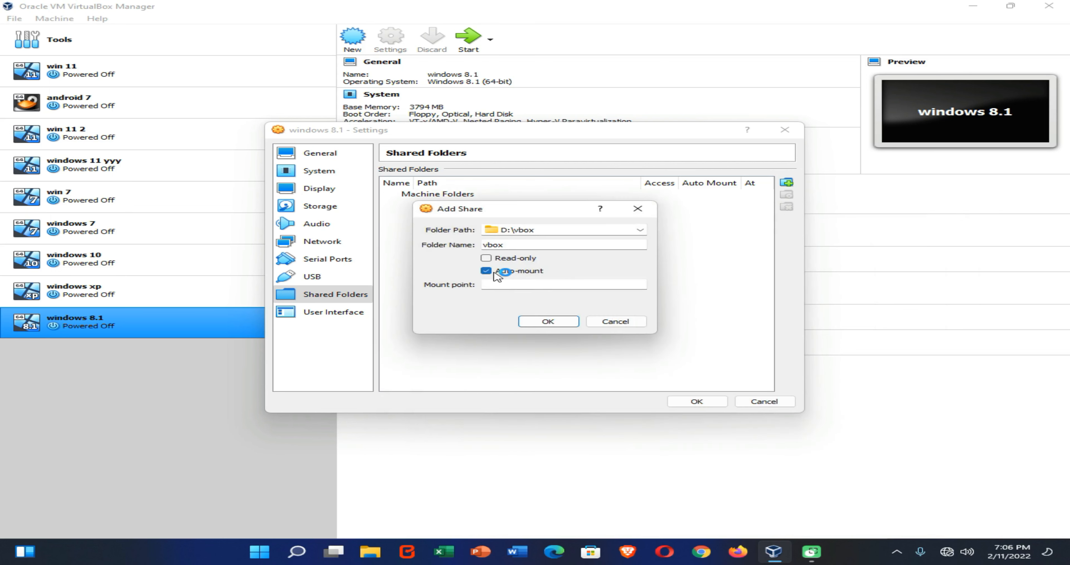
pyautogui.click(557, 320)
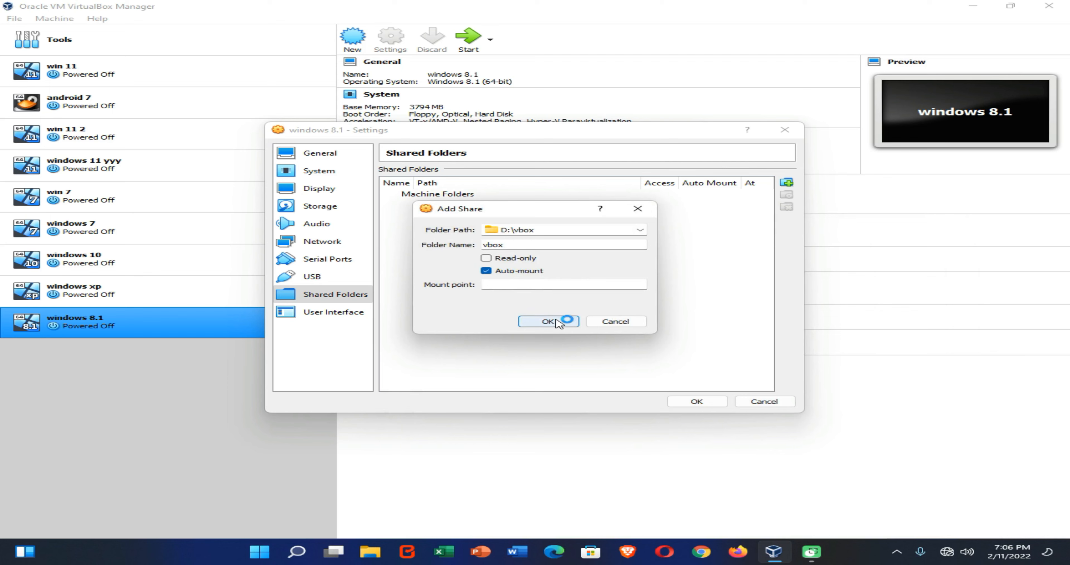
pyautogui.click(674, 404)
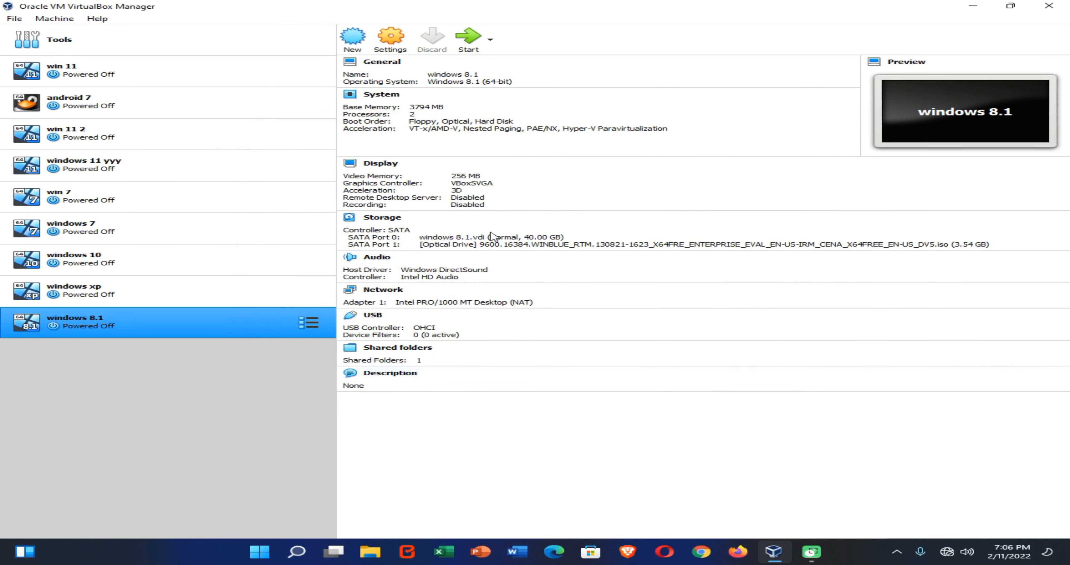
# Step: Start the virtual machine and begin the Windows 8 installation with the default language settings
pyautogui.click(466, 37)
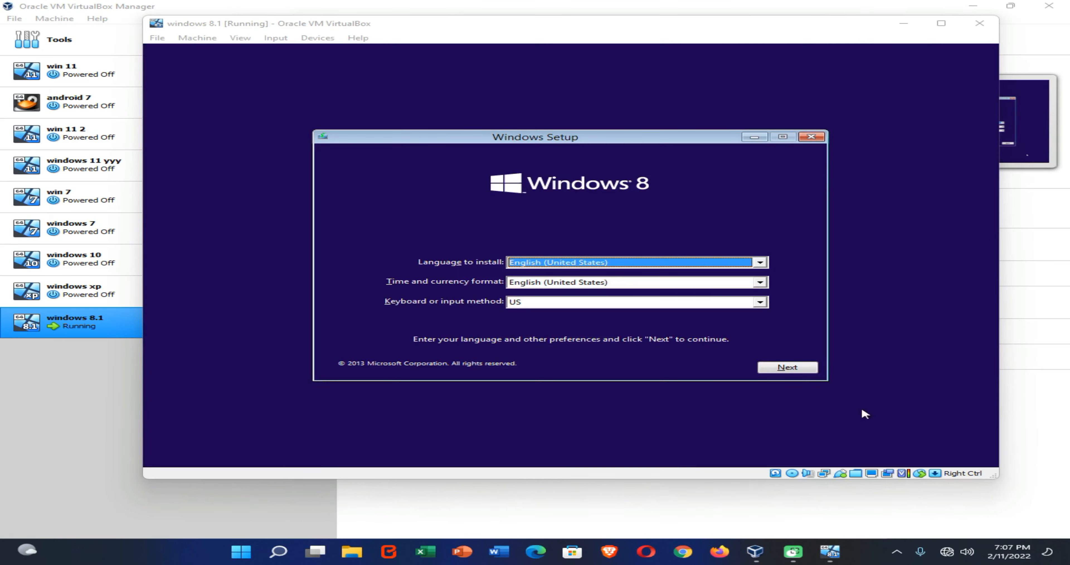
pyautogui.click(794, 370)
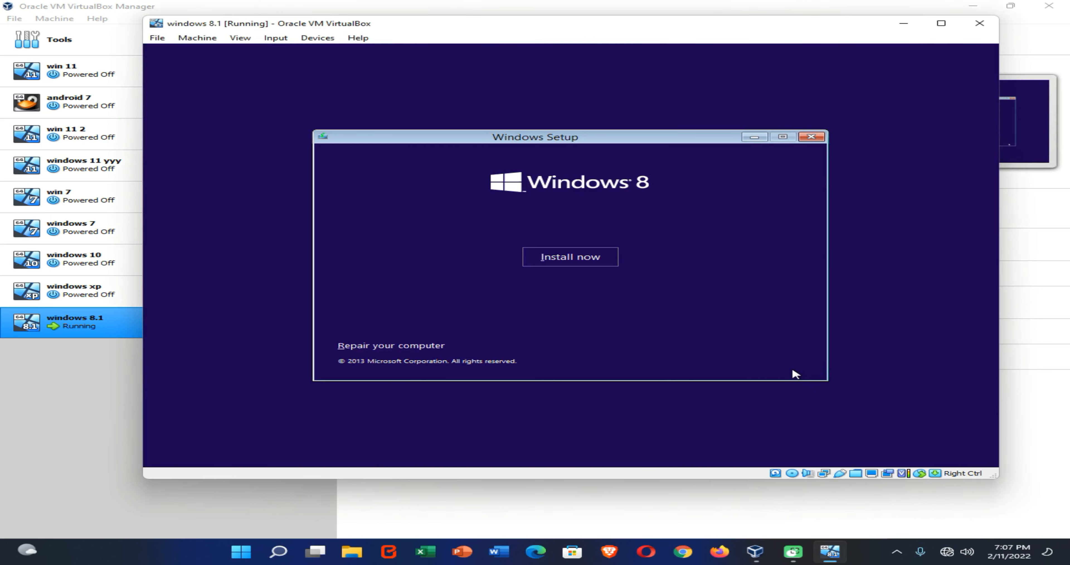
pyautogui.click(558, 259)
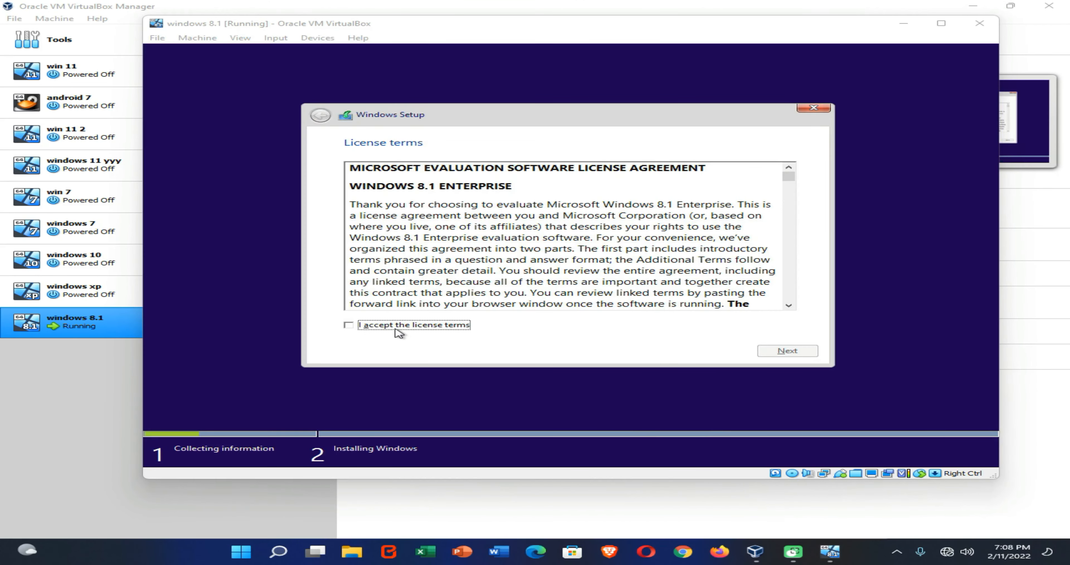
# Step: Accept the license terms and choose the Custom (advanced) installation type
pyautogui.click(405, 327)
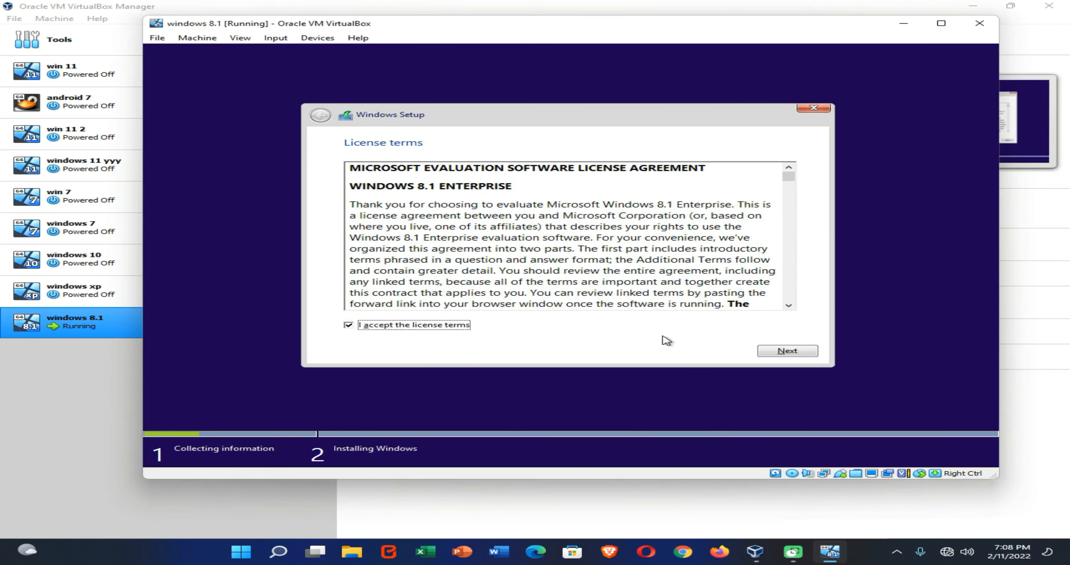
pyautogui.click(774, 354)
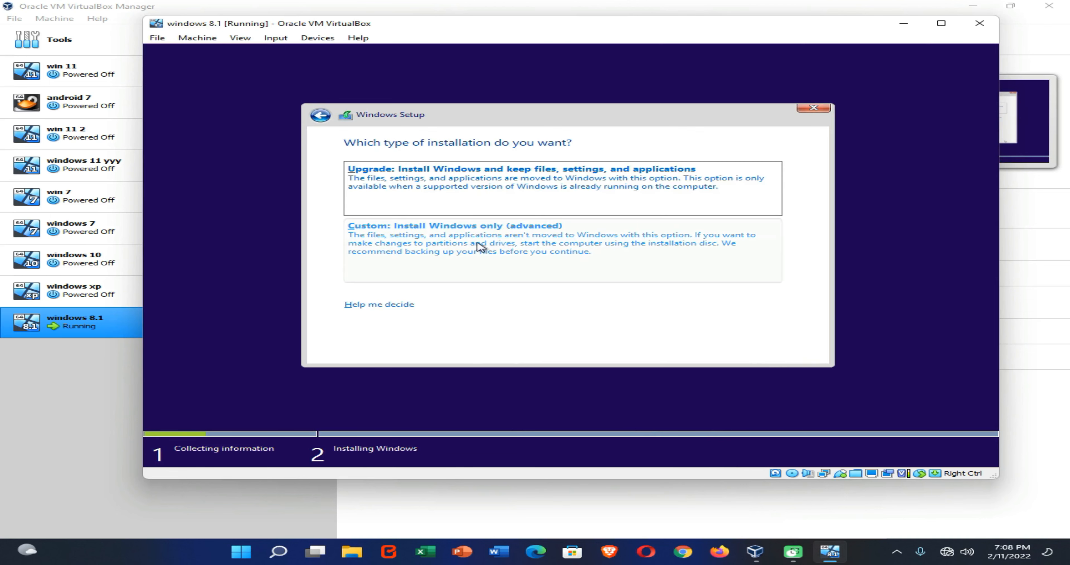
pyautogui.click(457, 245)
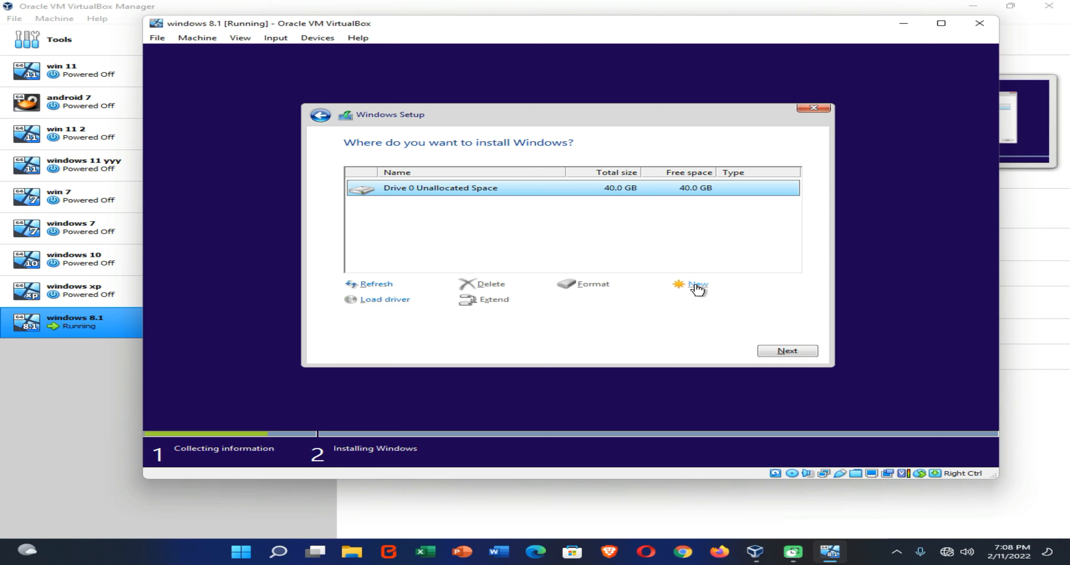
# Step: Create a new partition on Drive 0's unallocated space and continue the installation there
pyautogui.click(696, 286)
pyautogui.click(740, 305)
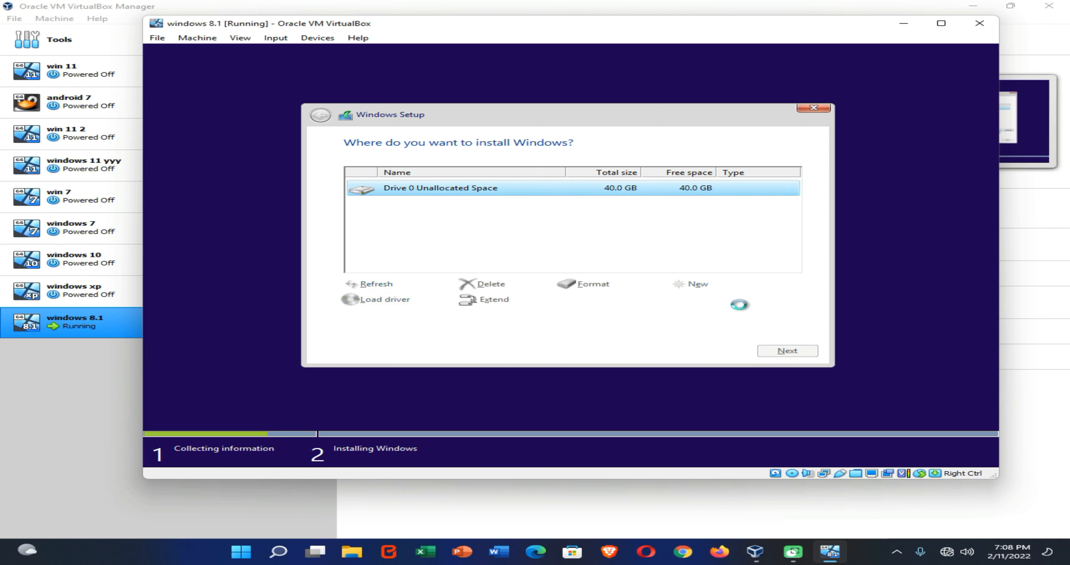
pyautogui.click(693, 303)
pyautogui.click(796, 352)
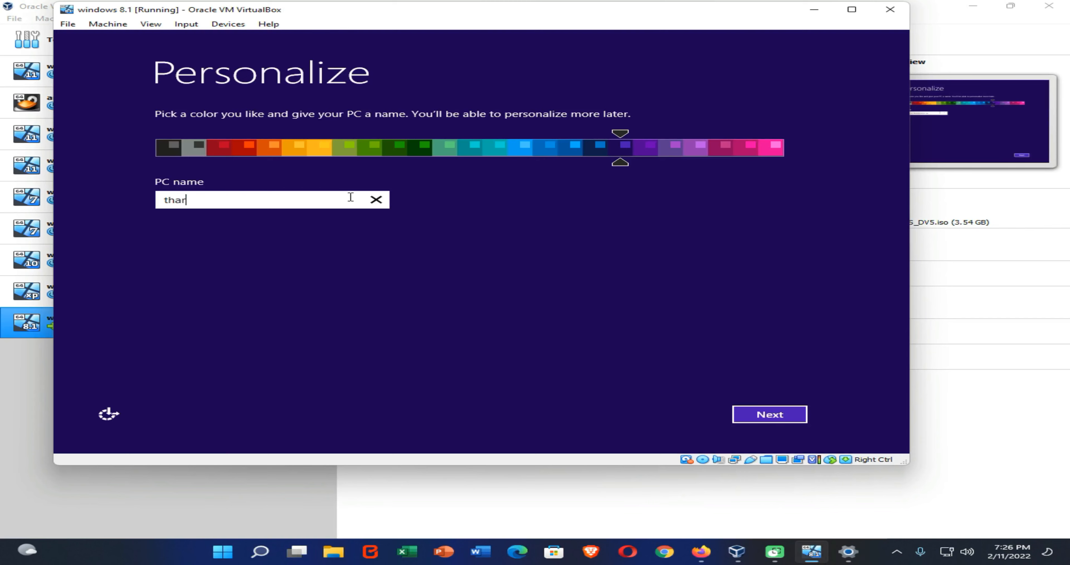
# Step: Finish the Windows setup by entering a user account name
pyautogui.click(760, 415)
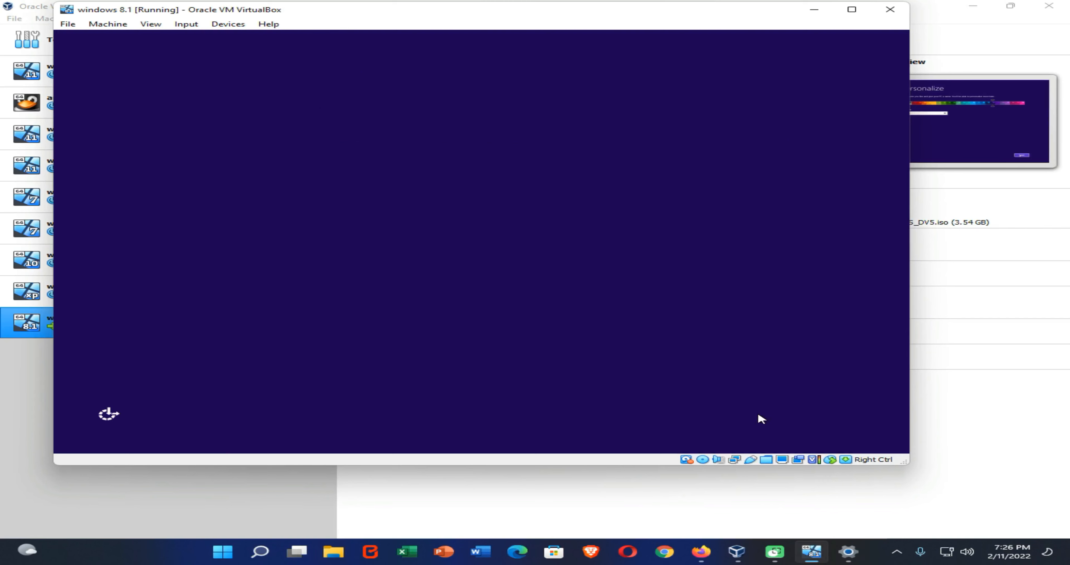
pyautogui.write('thari')
pyautogui.click(759, 414)
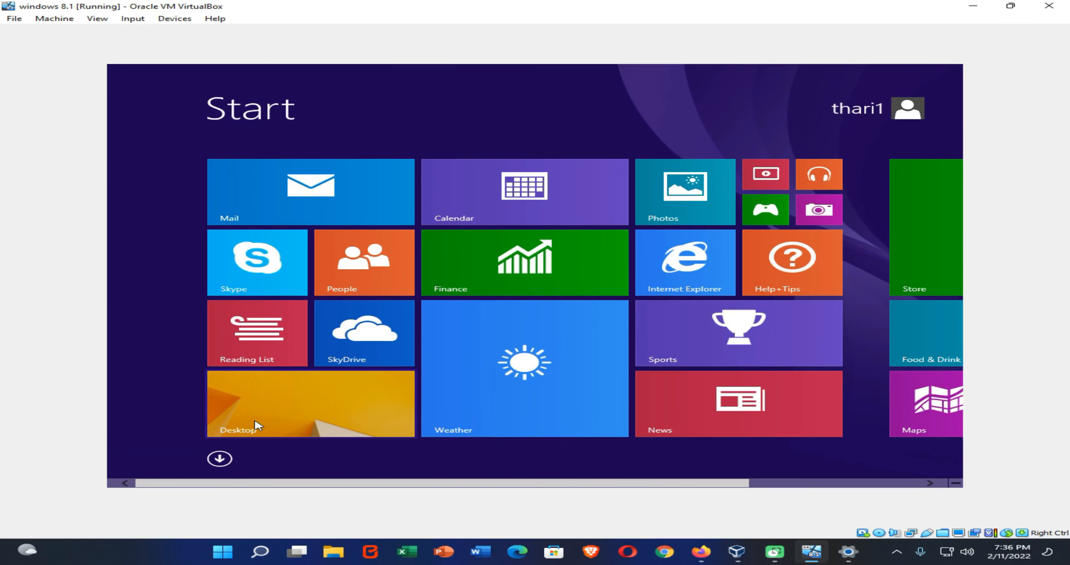
# Step: Open the Windows desktop and the This PC window in File Explorer
pyautogui.click(256, 425)
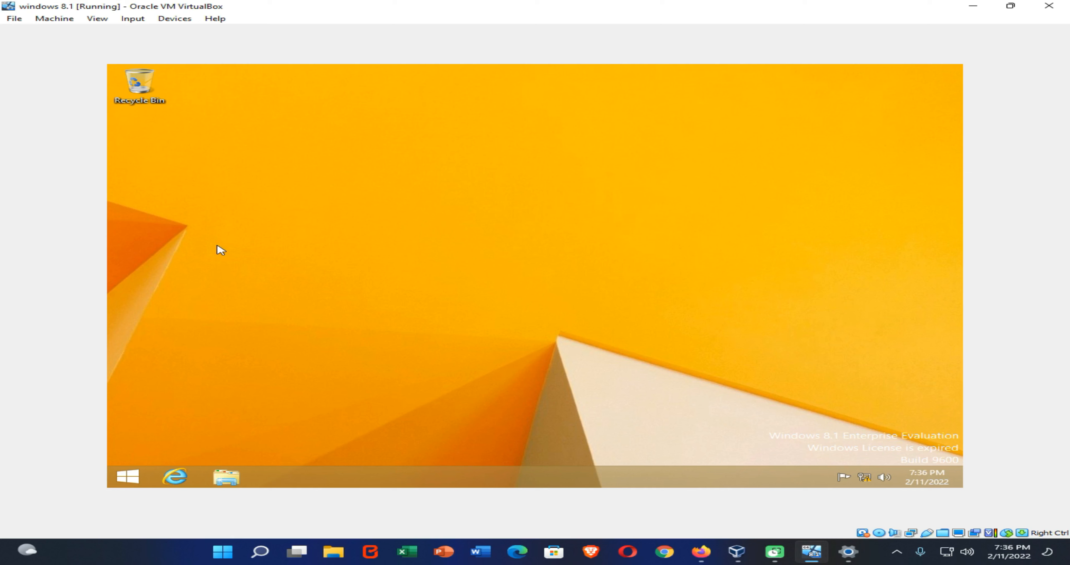
pyautogui.click(243, 478)
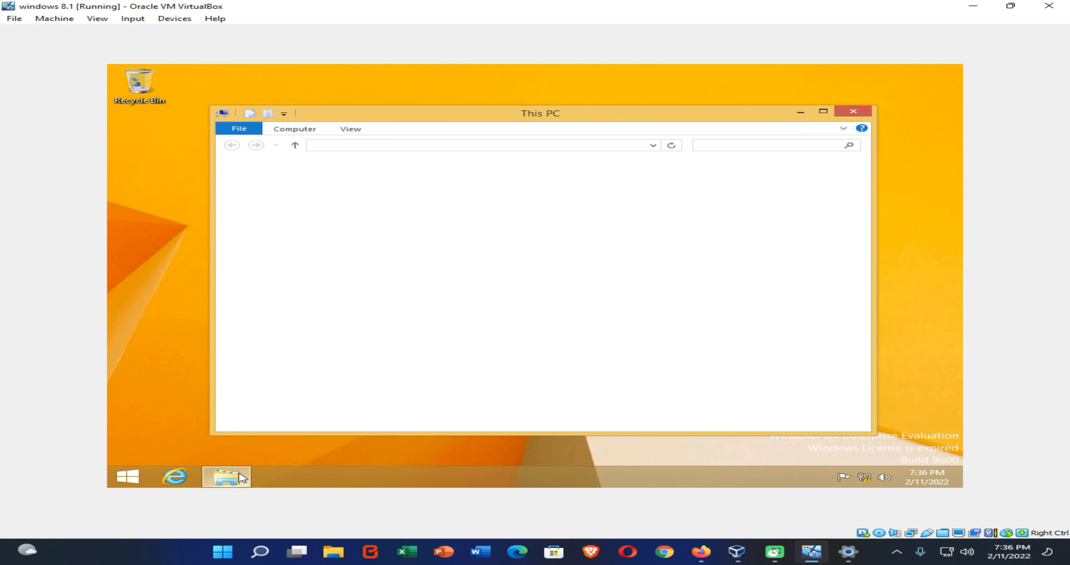
# Step: Insert the Guest Additions CD image into the virtual optical drive
pyautogui.rightClick(577, 349)
pyautogui.click(625, 389)
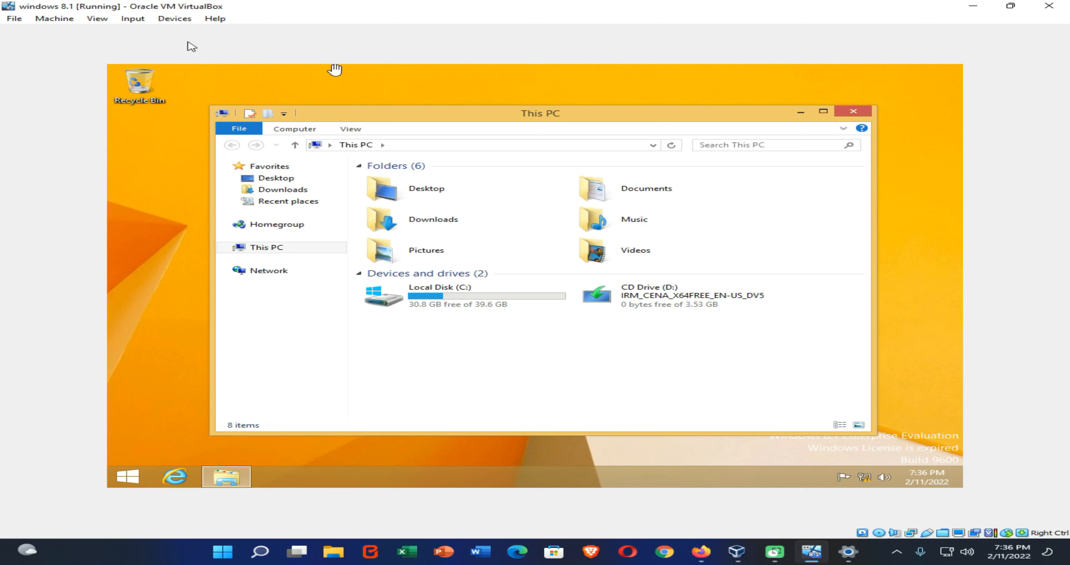
pyautogui.click(179, 21)
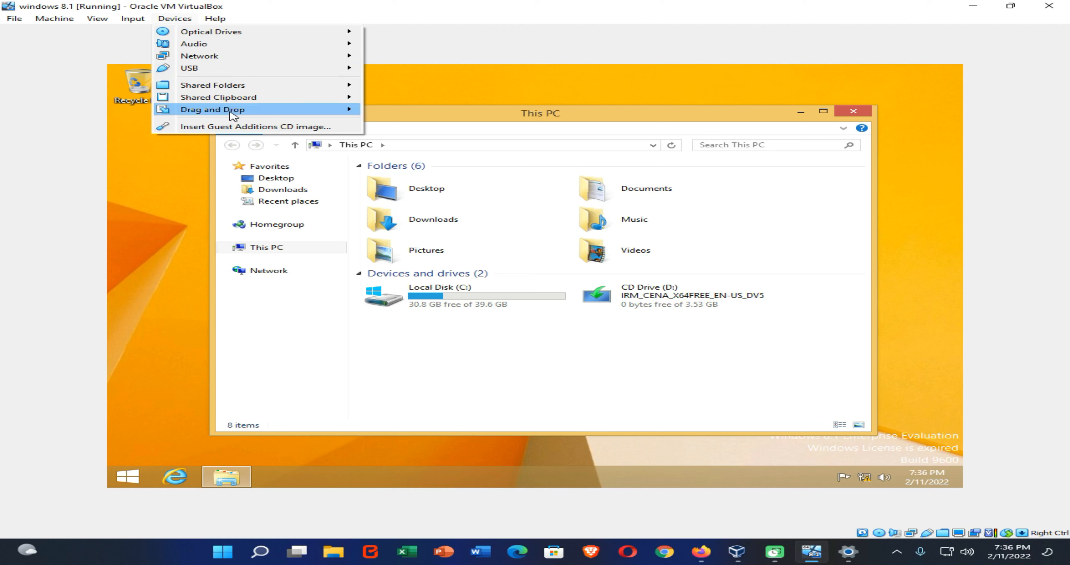
pyautogui.click(270, 130)
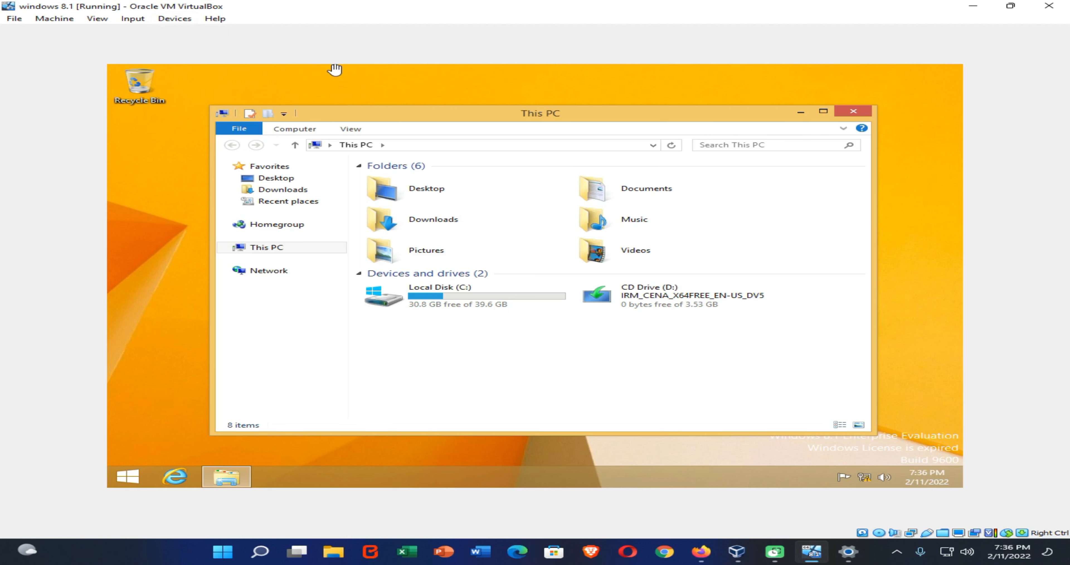
# Step: Refresh the This PC view and open the VirtualBox Guest Additions CD drive
pyautogui.rightClick(546, 368)
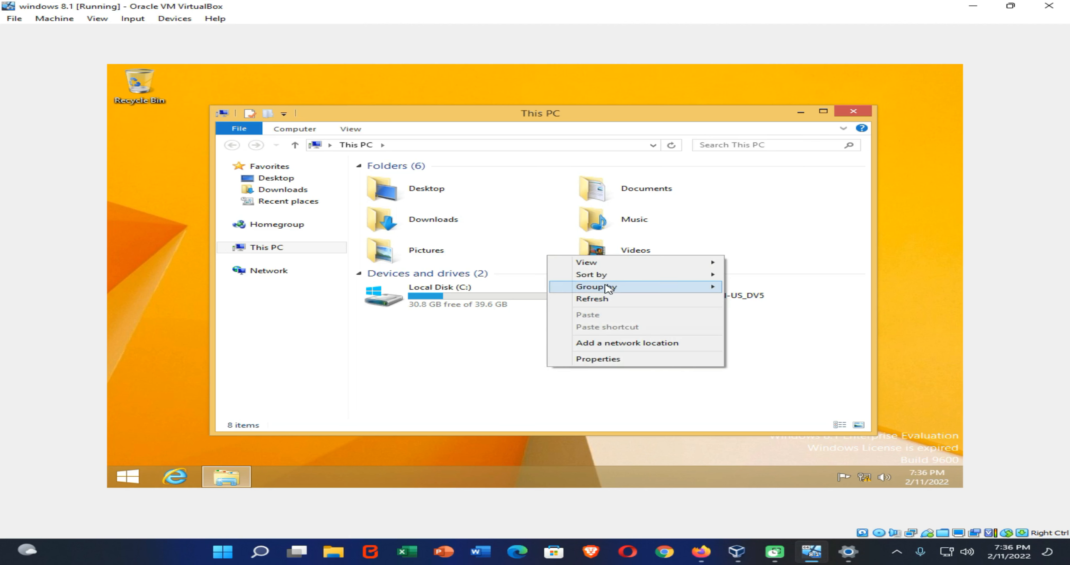
pyautogui.click(602, 299)
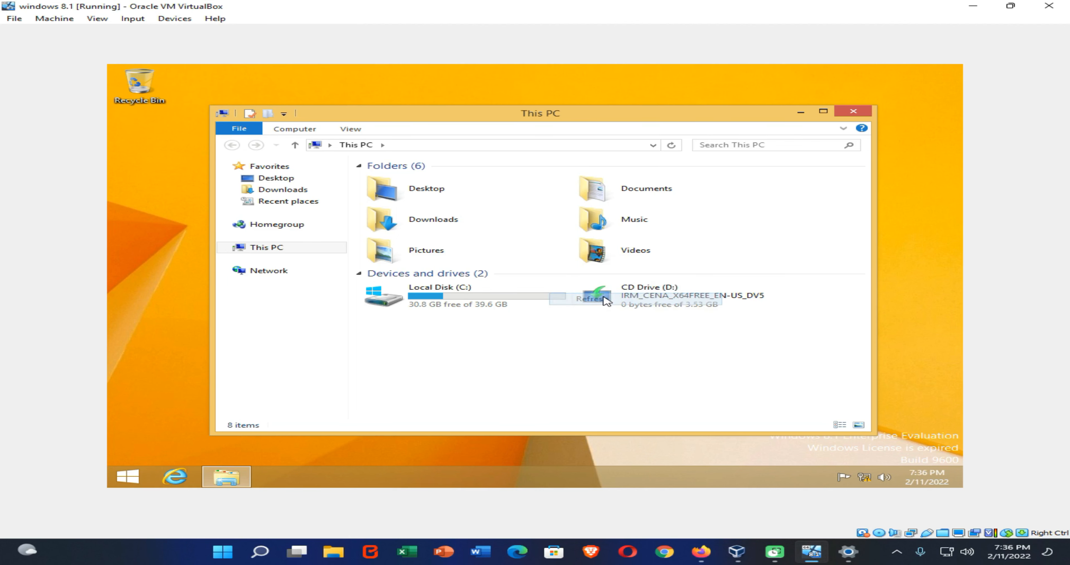
pyautogui.rightClick(627, 336)
pyautogui.click(607, 318)
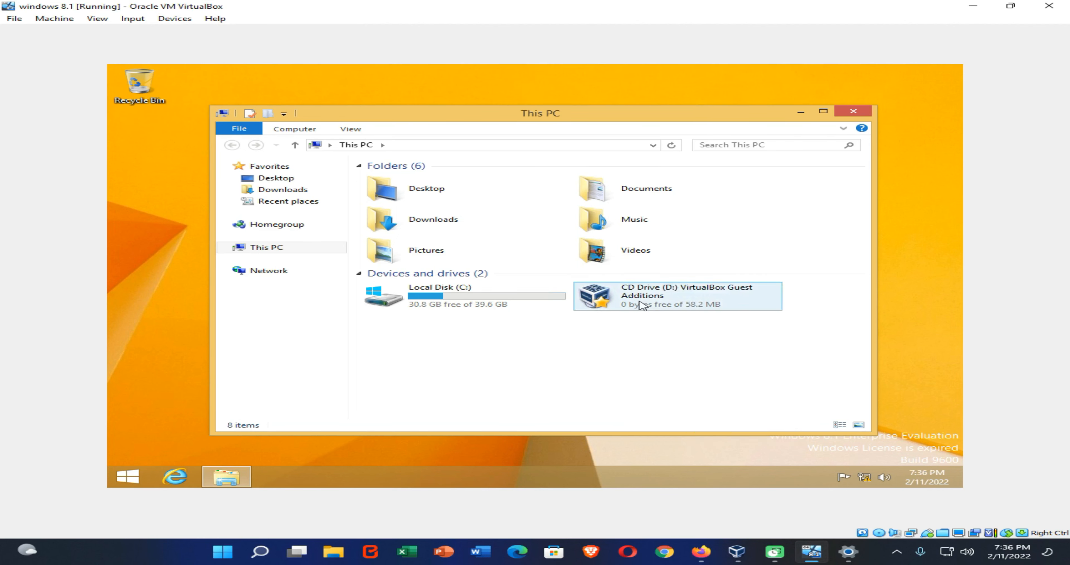
pyautogui.doubleClick(643, 305)
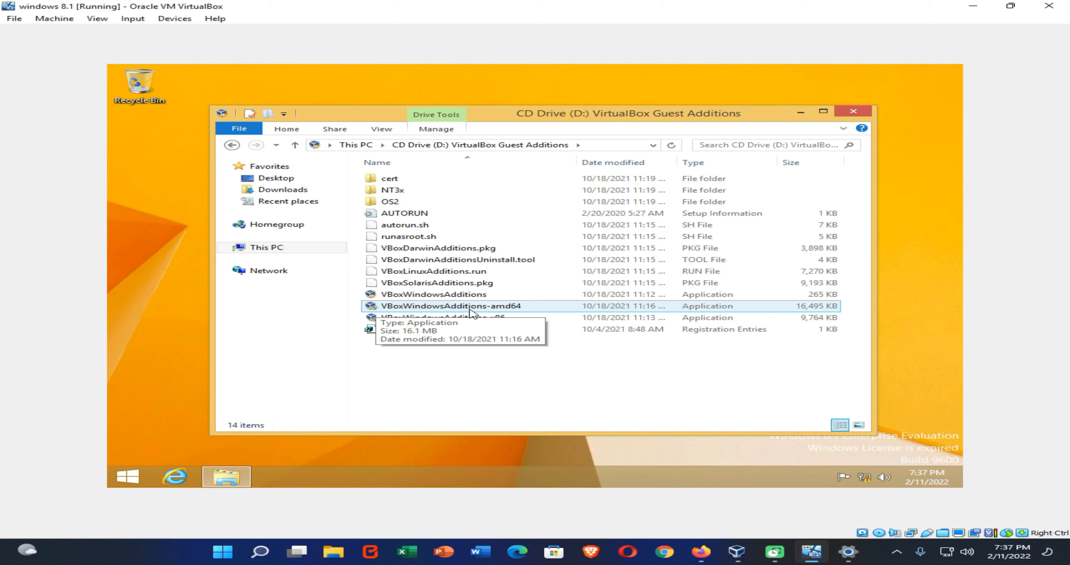
# Step: Run VBoxWindowsAdditions-amd64 and complete the Guest Additions setup, choosing to reboot now
pyautogui.doubleClick(470, 311)
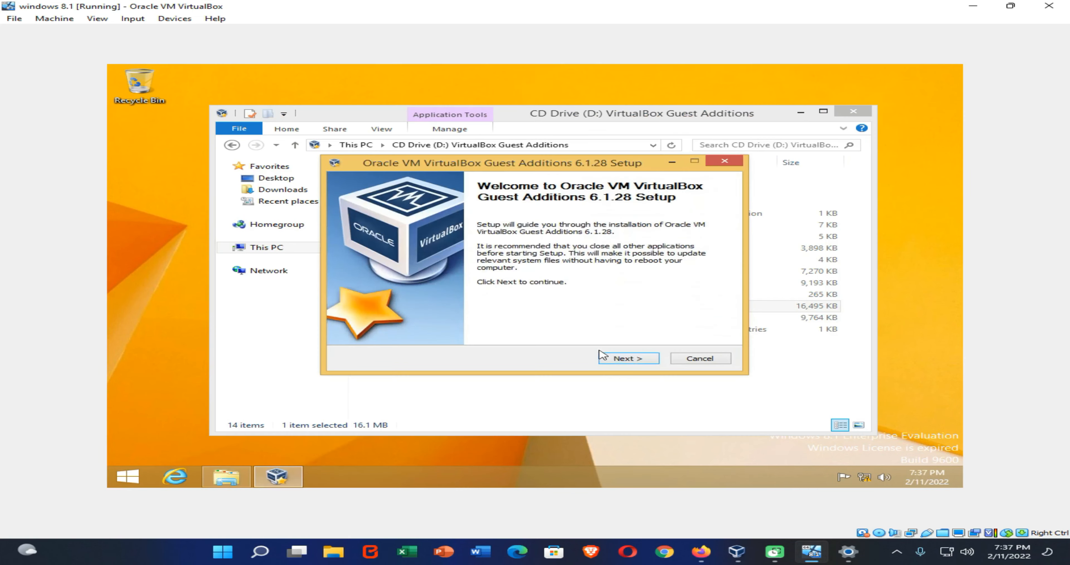
pyautogui.click(625, 271)
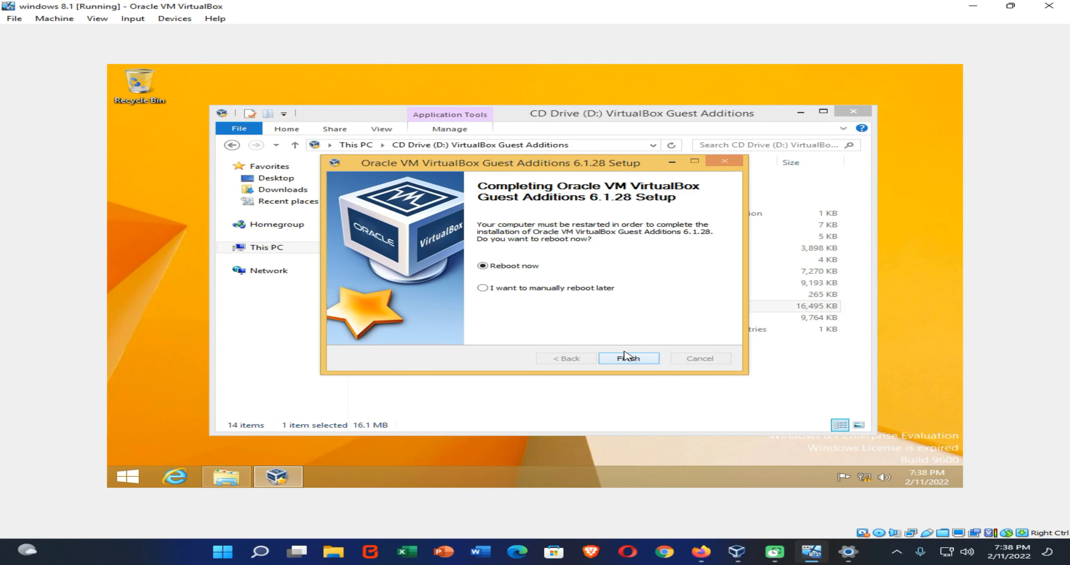
pyautogui.click(627, 359)
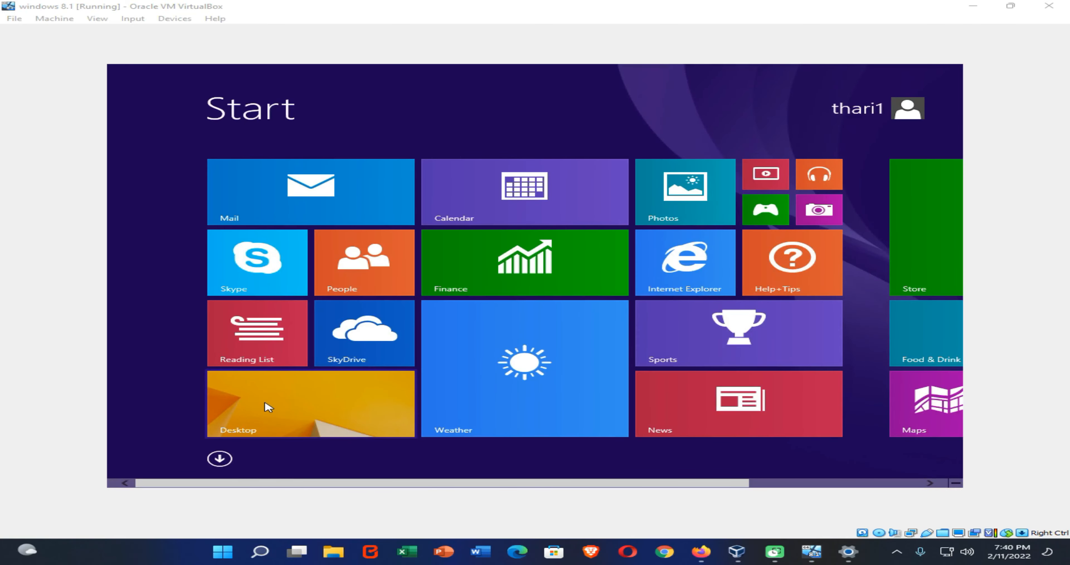
# Step: Open the desktop and This PC to check the mounted vbox network share
pyautogui.click(269, 406)
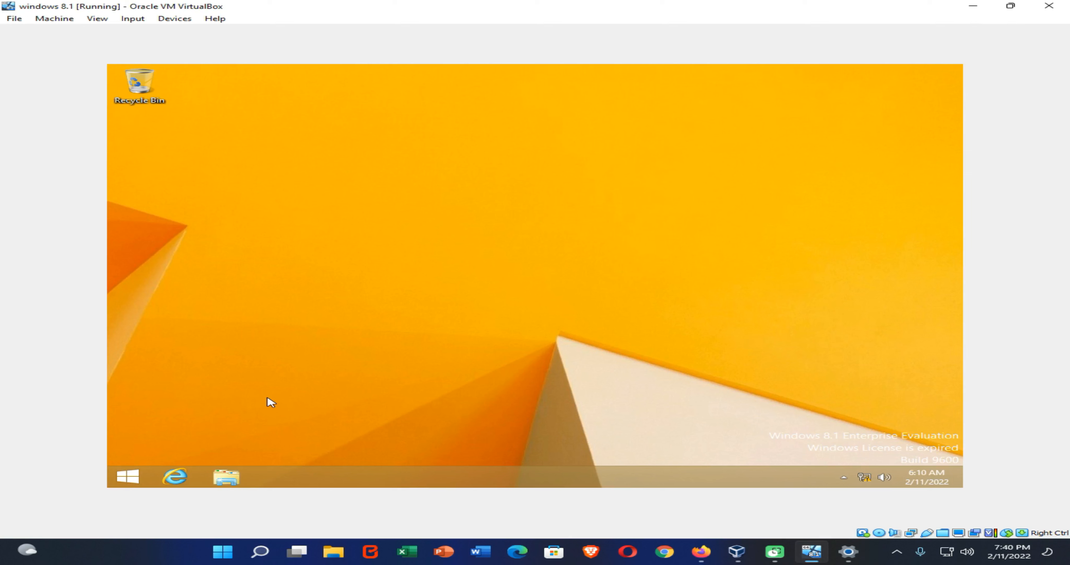
pyautogui.click(229, 481)
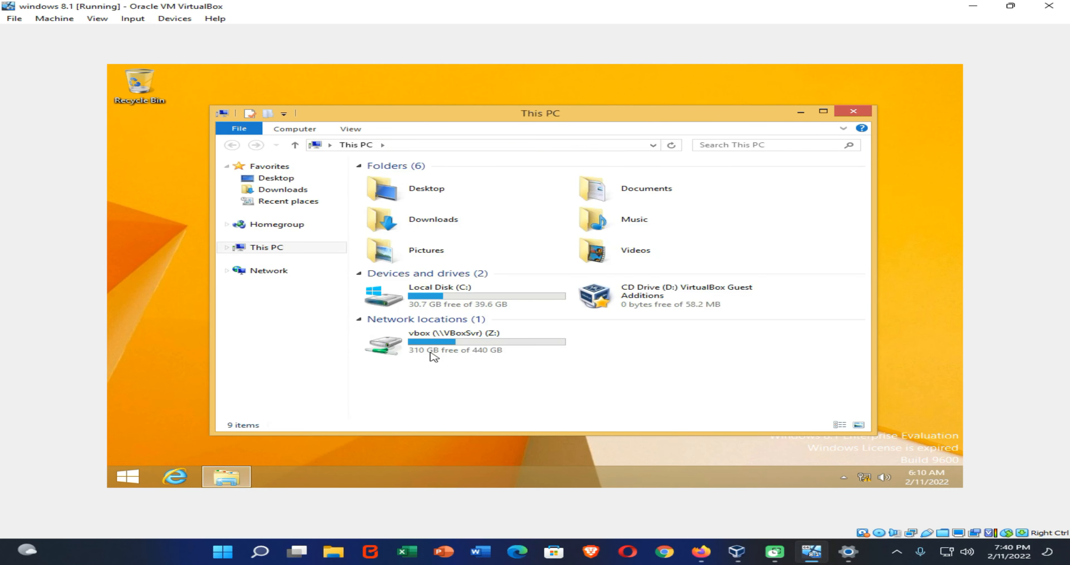
# Step: Open the vbox (\\VBoxSvr) (Z:) network drive to browse the shared host folder
pyautogui.click(476, 341)
pyautogui.doubleClick(475, 340)
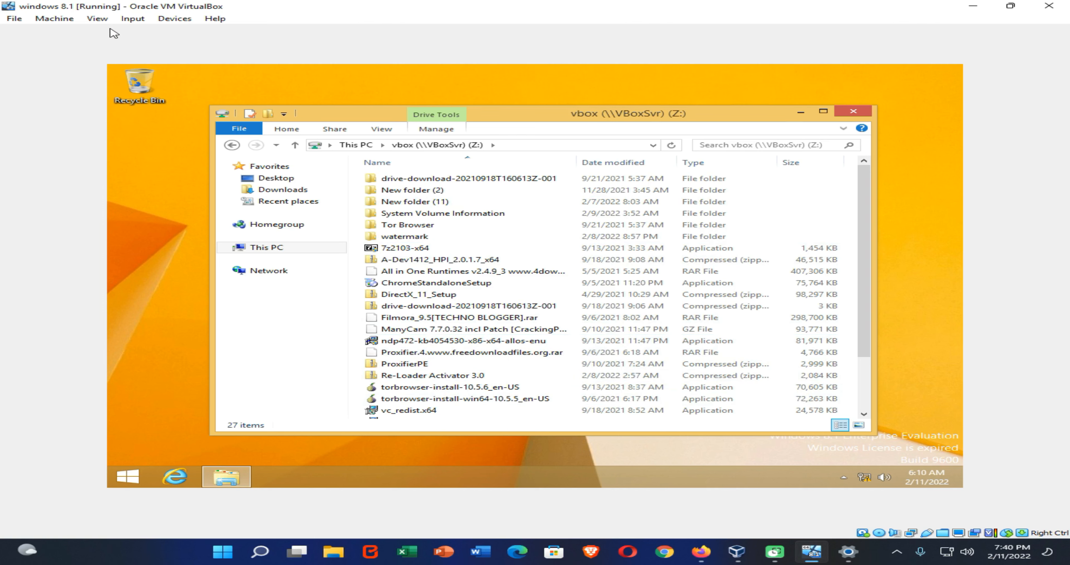
# Step: Resize the virtual machine's Virtual Screen 1 to 640x480
pyautogui.click(98, 19)
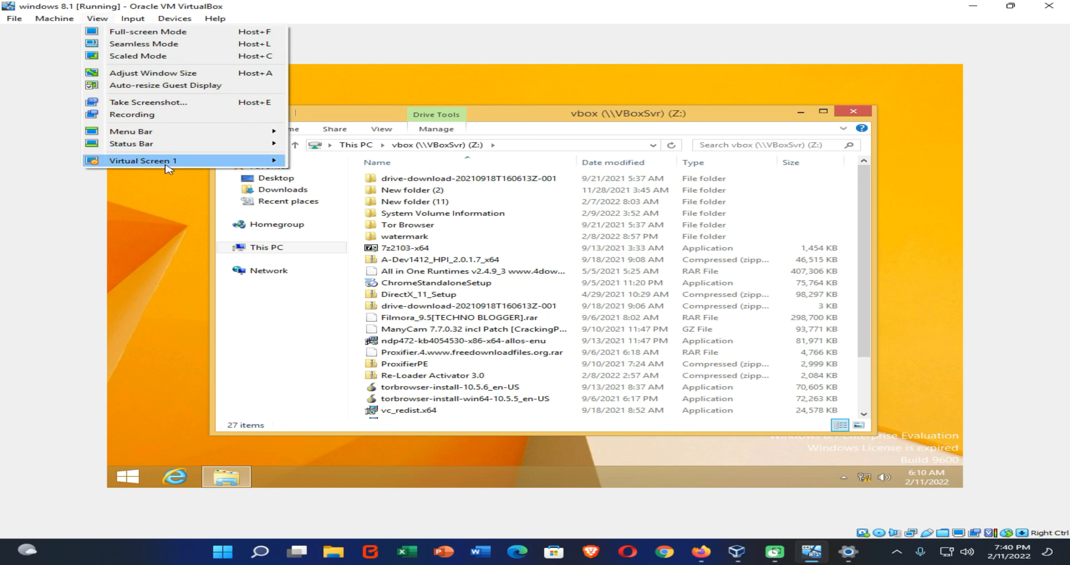
pyautogui.moveTo(165, 162)
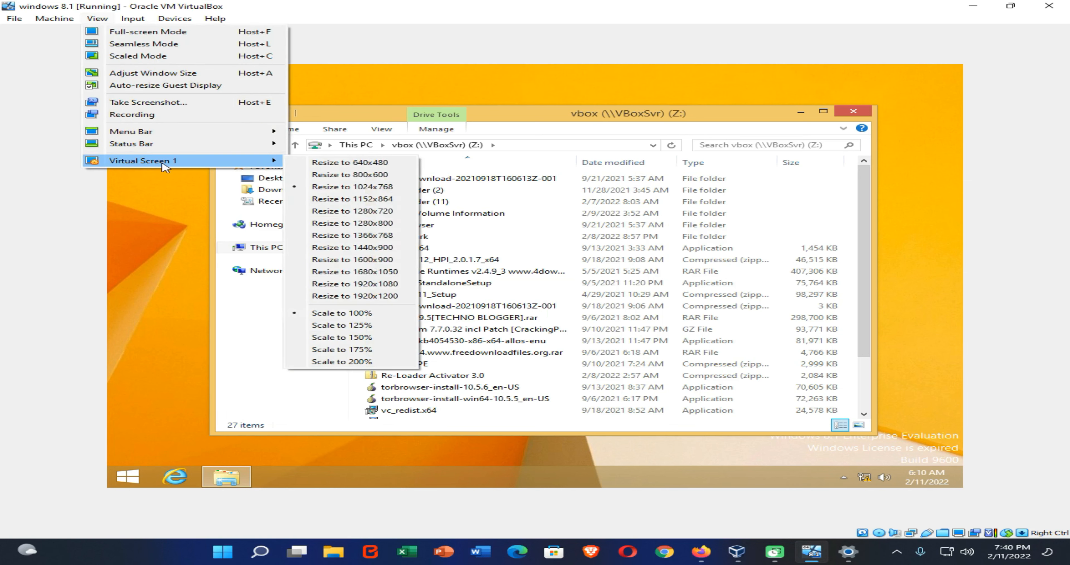
pyautogui.click(358, 162)
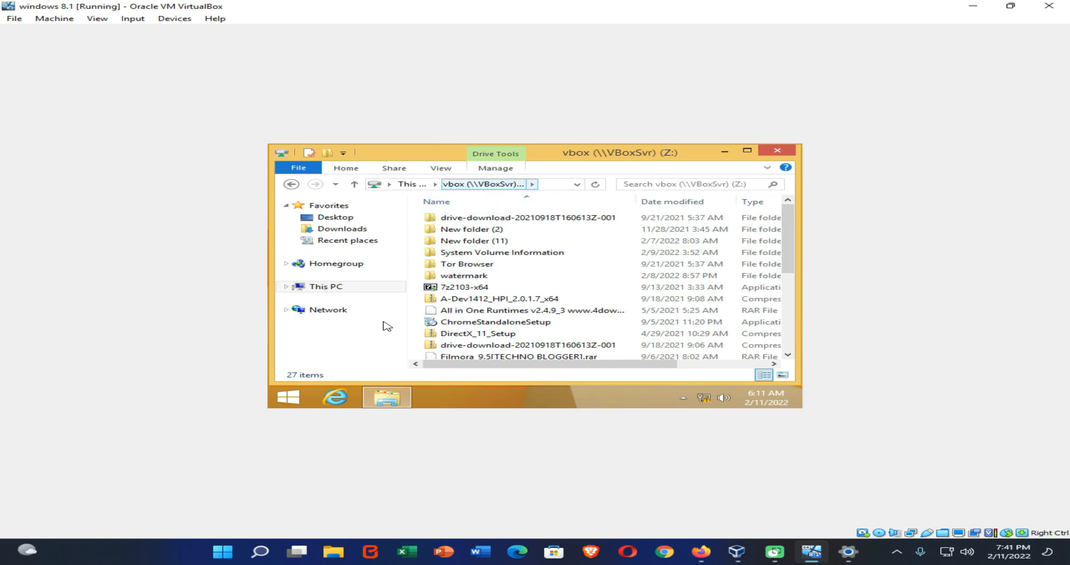
# Step: Restore the VirtualBox machine window and maximize it again
pyautogui.click(1010, 6)
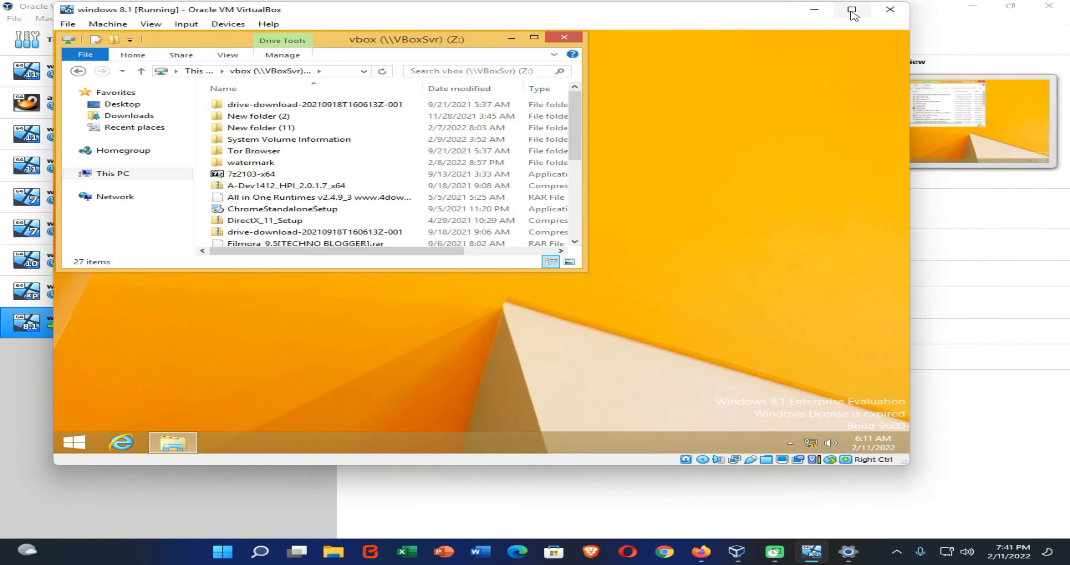
pyautogui.click(852, 10)
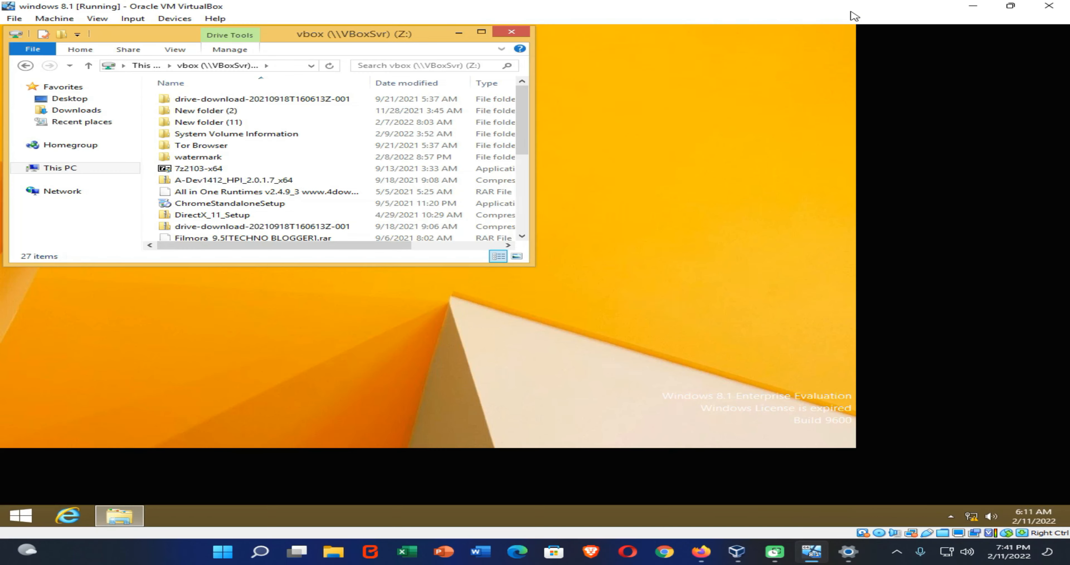